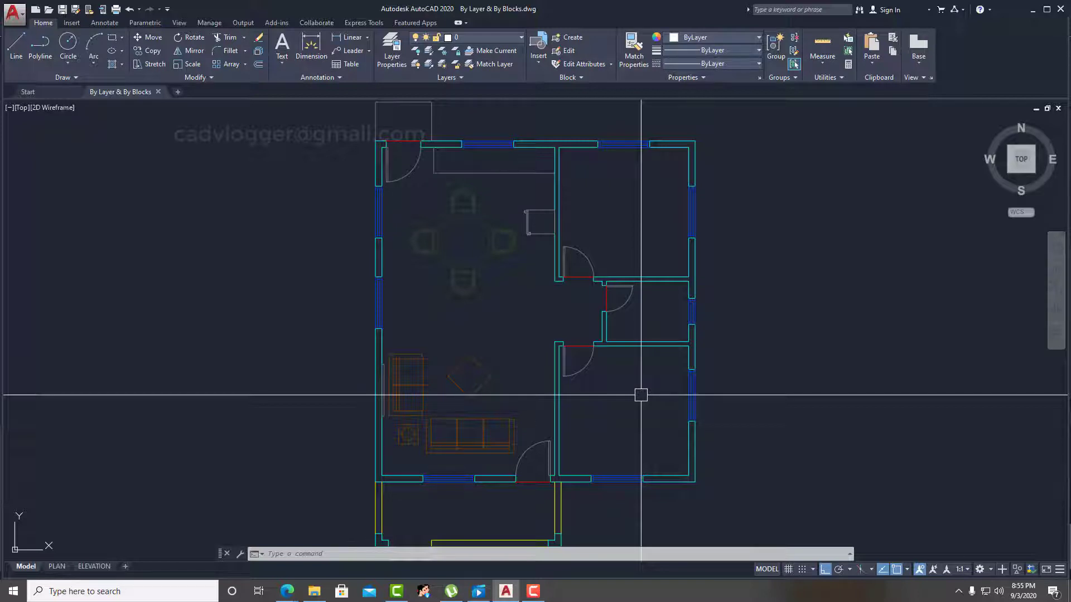
# Step: Bring the dining area into view and inspect the ByLayer and ByBlock colour options
pyautogui.scroll(2, 480, 291)
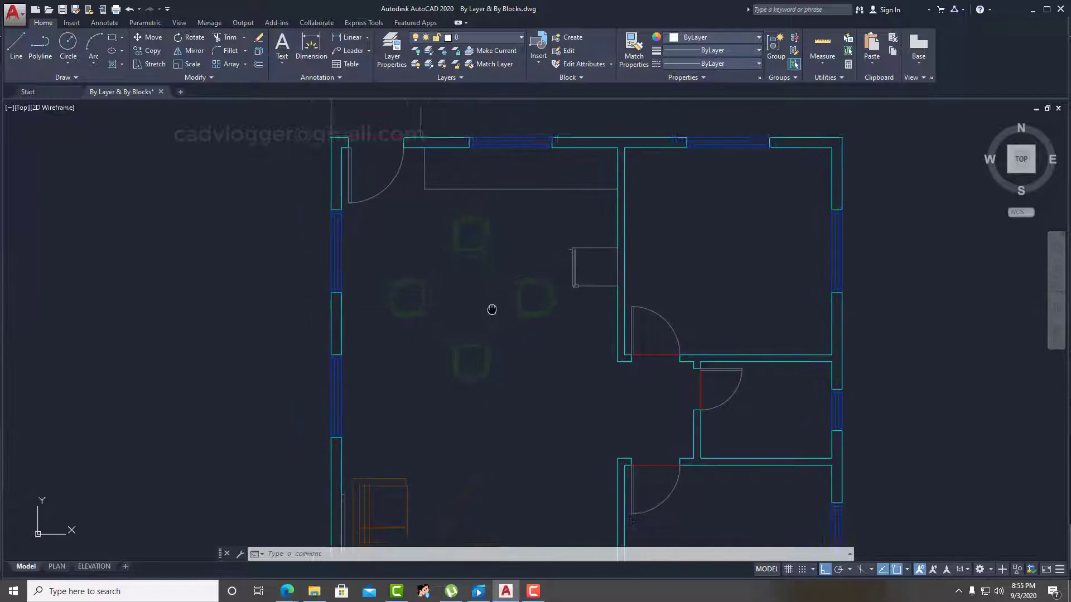
pyautogui.moveTo(474, 311); pyautogui.dragTo(502, 292, button='middle')
pyautogui.click(517, 297)
pyautogui.press('Delete')
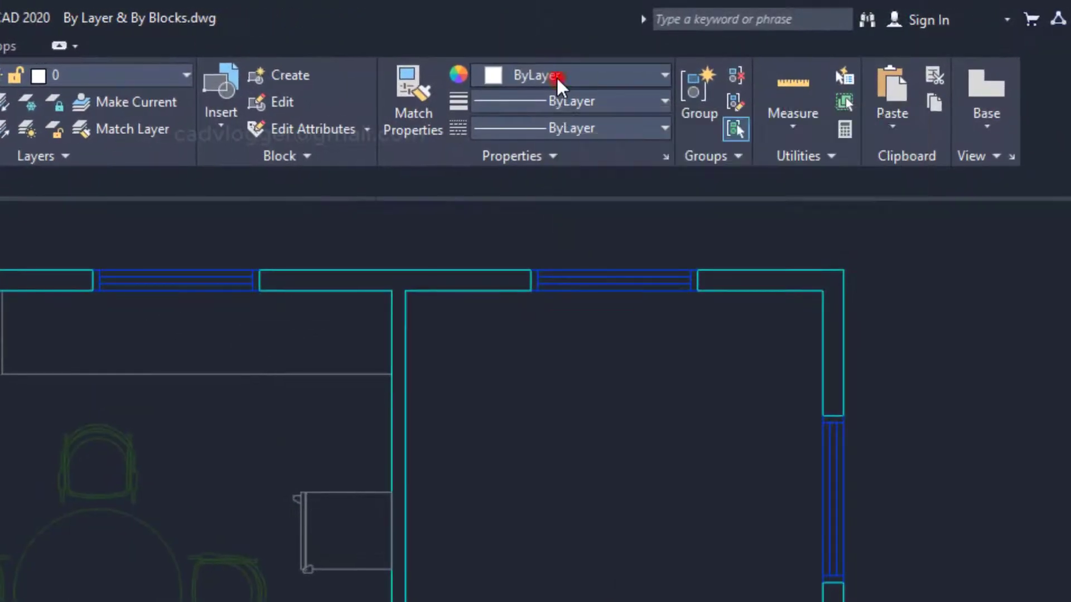
pyautogui.click(557, 76)
pyautogui.click(556, 75)
pyautogui.click(557, 76)
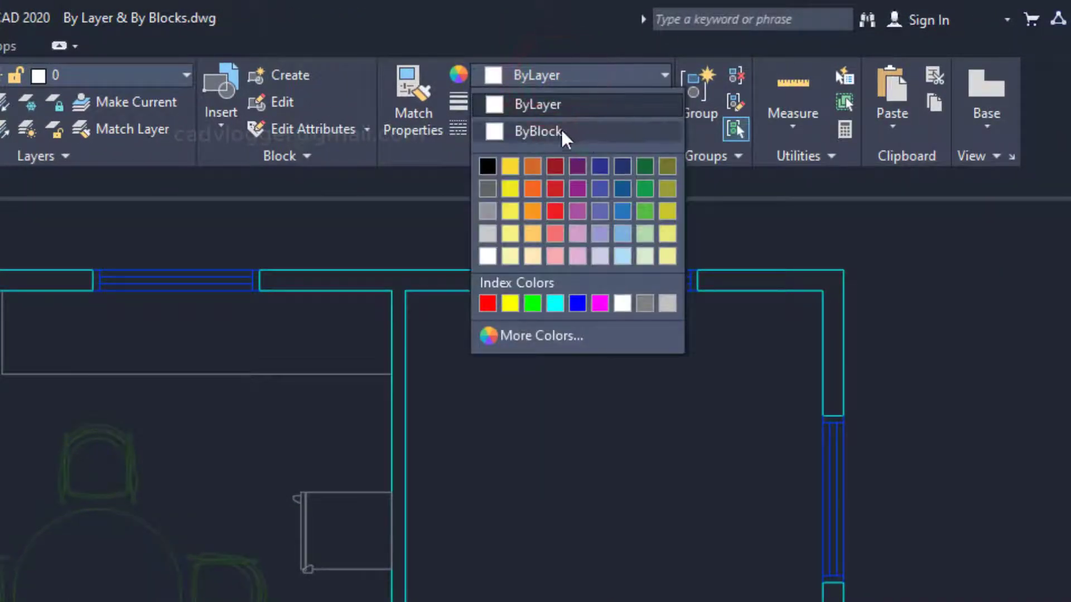
pyautogui.click(283, 430)
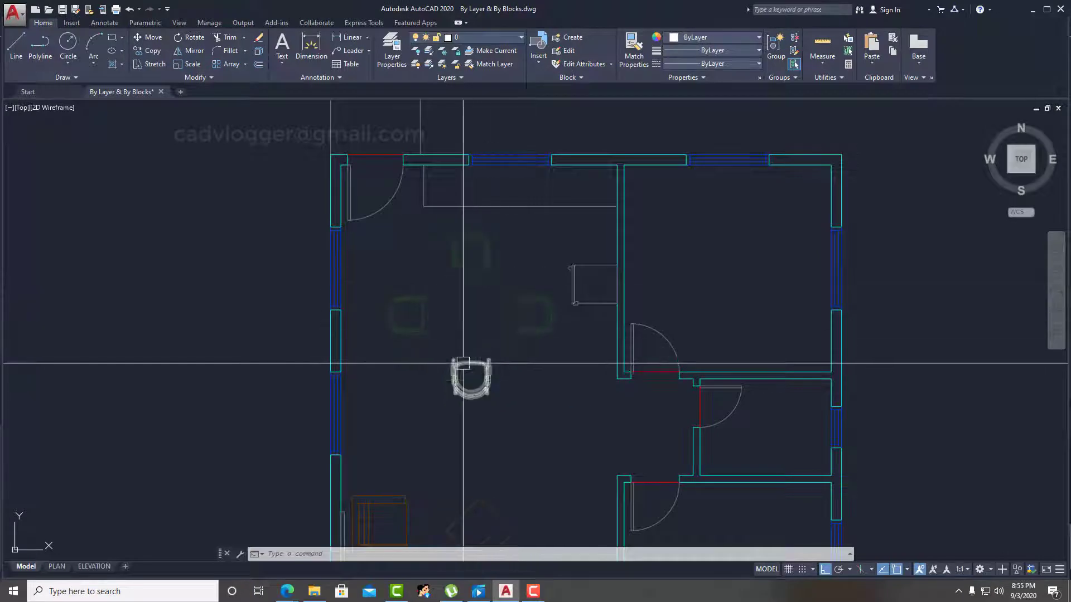
# Step: Select and deselect the bottom dining chair to inspect it
pyautogui.click(492, 384)
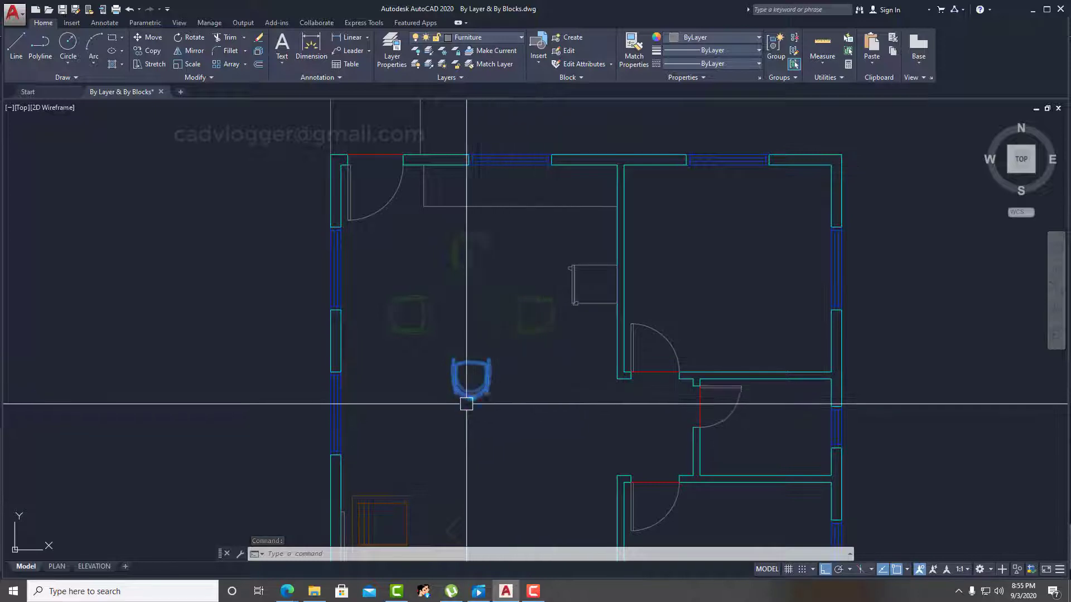
pyautogui.press('Escape')
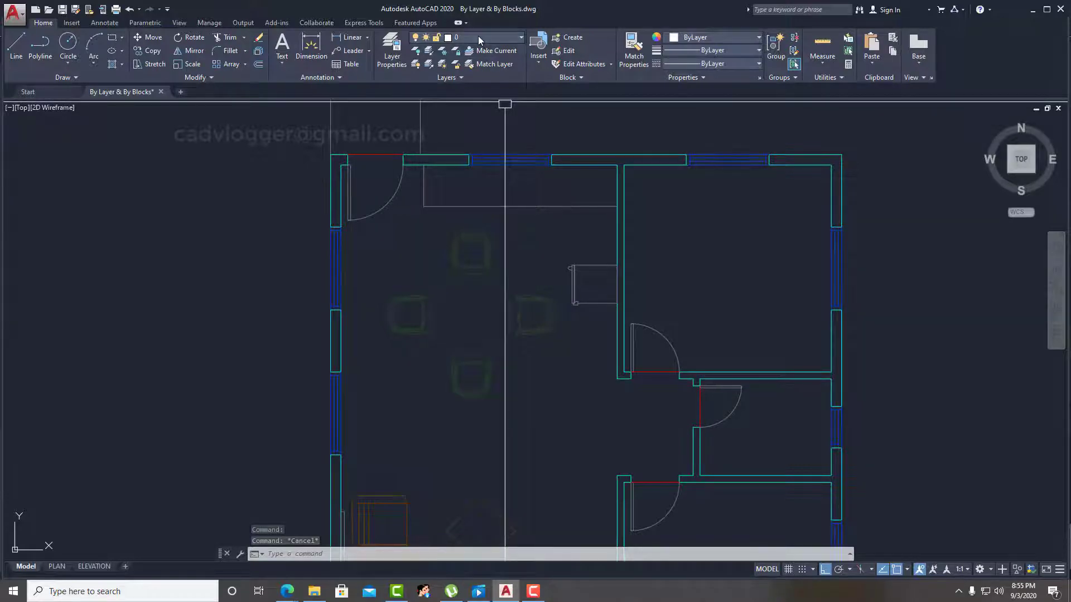
pyautogui.click(488, 375)
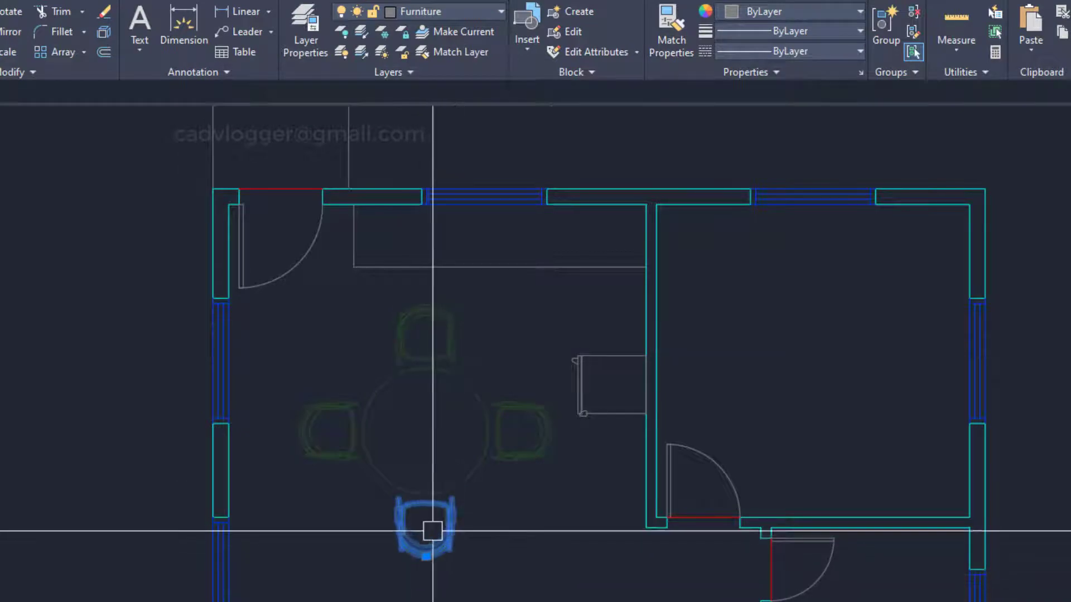
pyautogui.press('Escape')
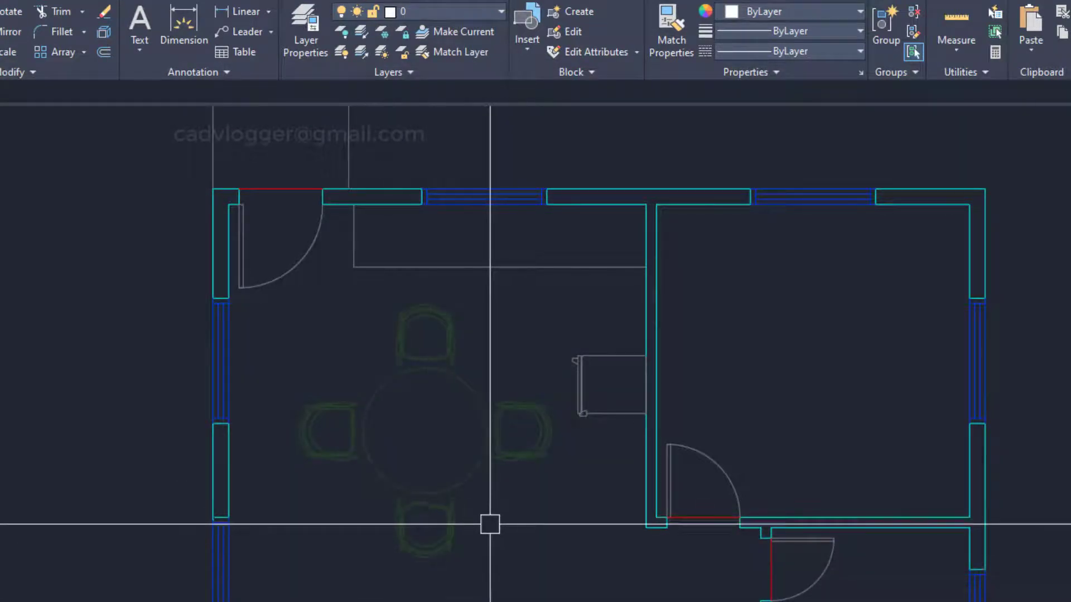
# Step: Open the DiningChair block definition in the Block Editor from the bottom chair
pyautogui.click(450, 538)
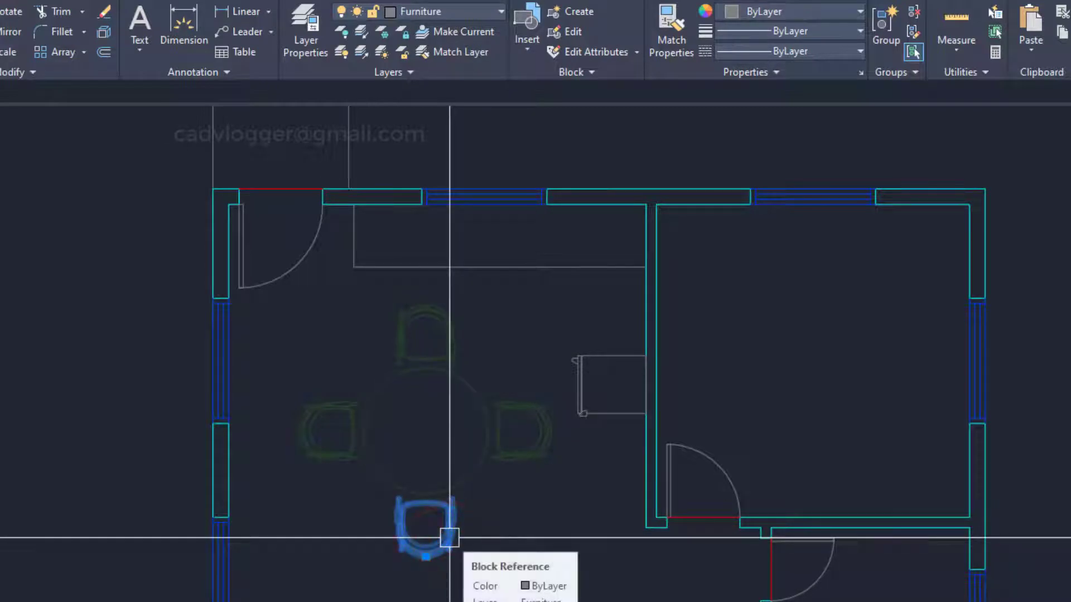
pyautogui.rightClick(449, 538)
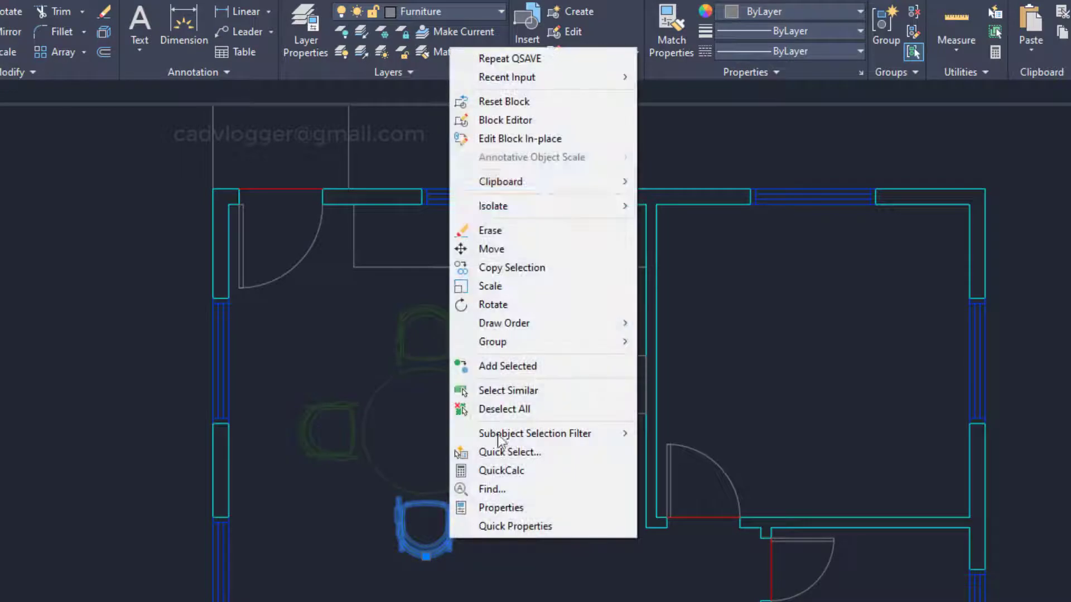
pyautogui.click(524, 119)
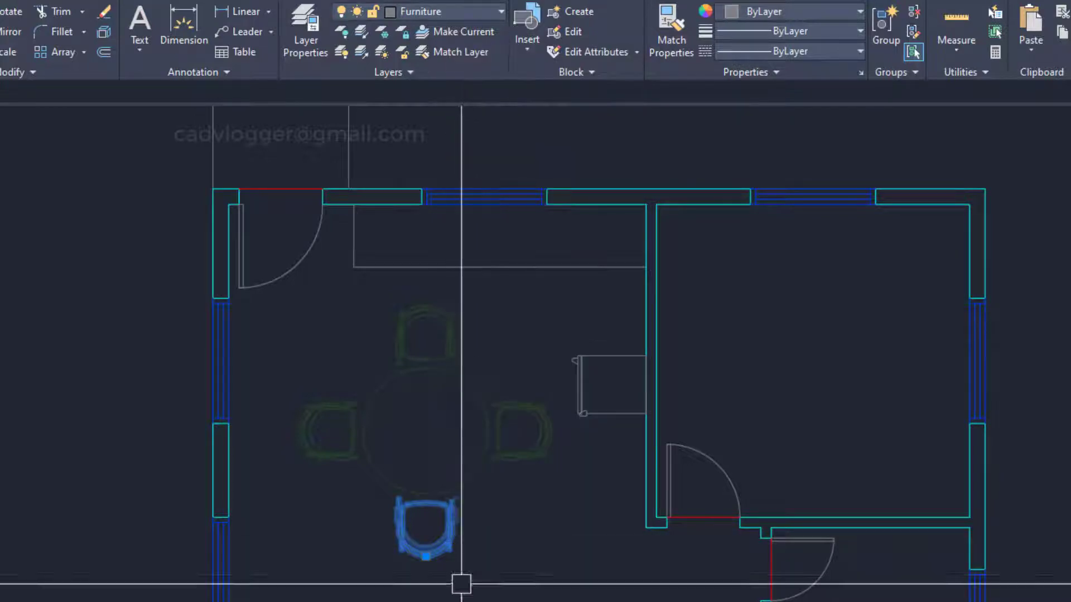
pyautogui.click(578, 31)
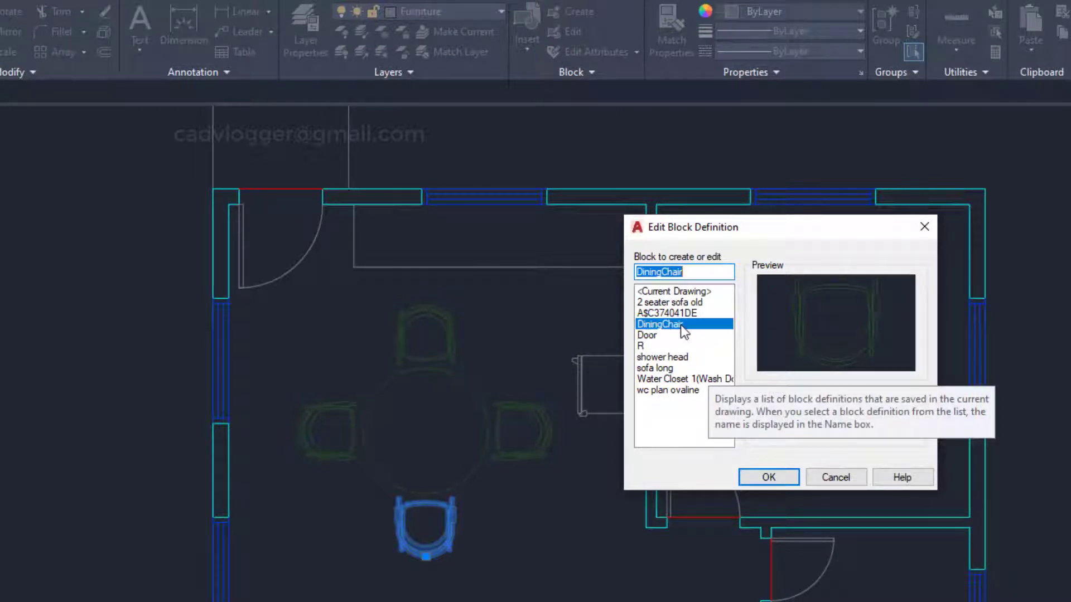
pyautogui.click(768, 479)
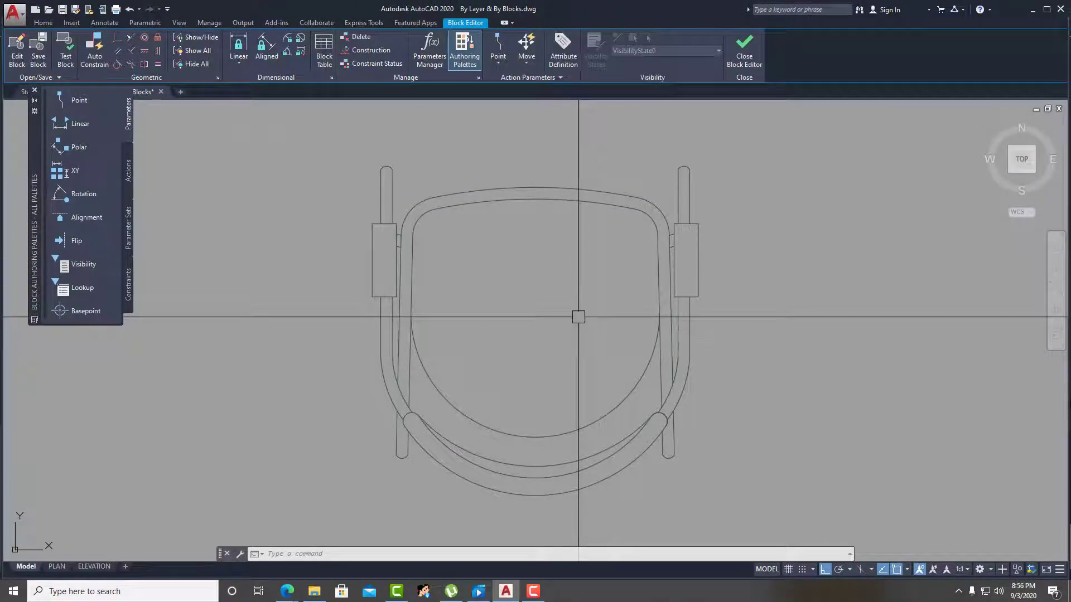
# Step: Window-select all the chair geometry and assign it to layer 0
pyautogui.scroll(-2, 581, 317)
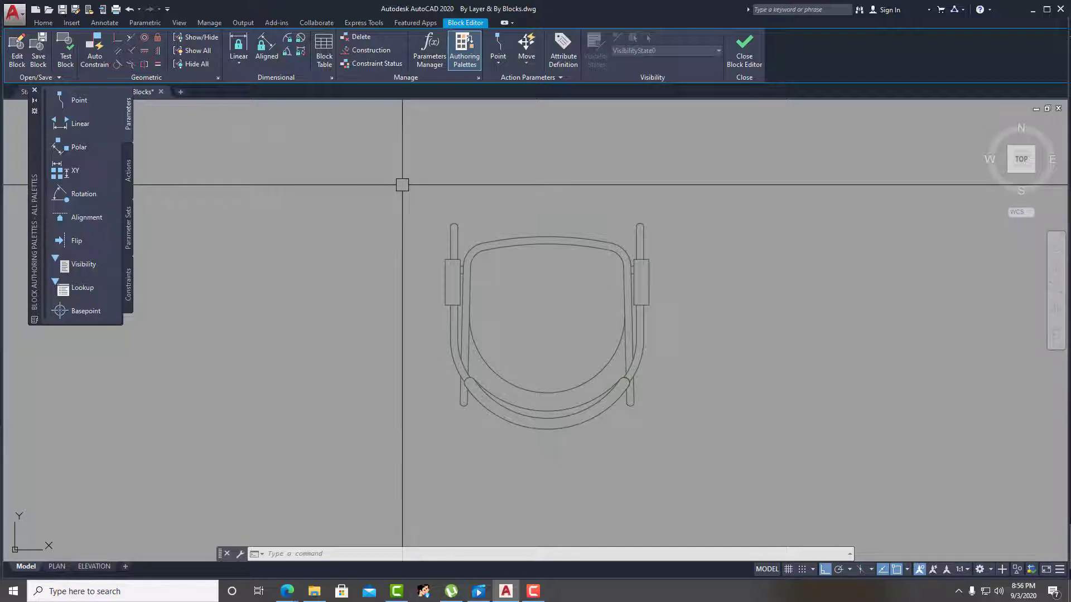
pyautogui.click(402, 185)
pyautogui.click(769, 495)
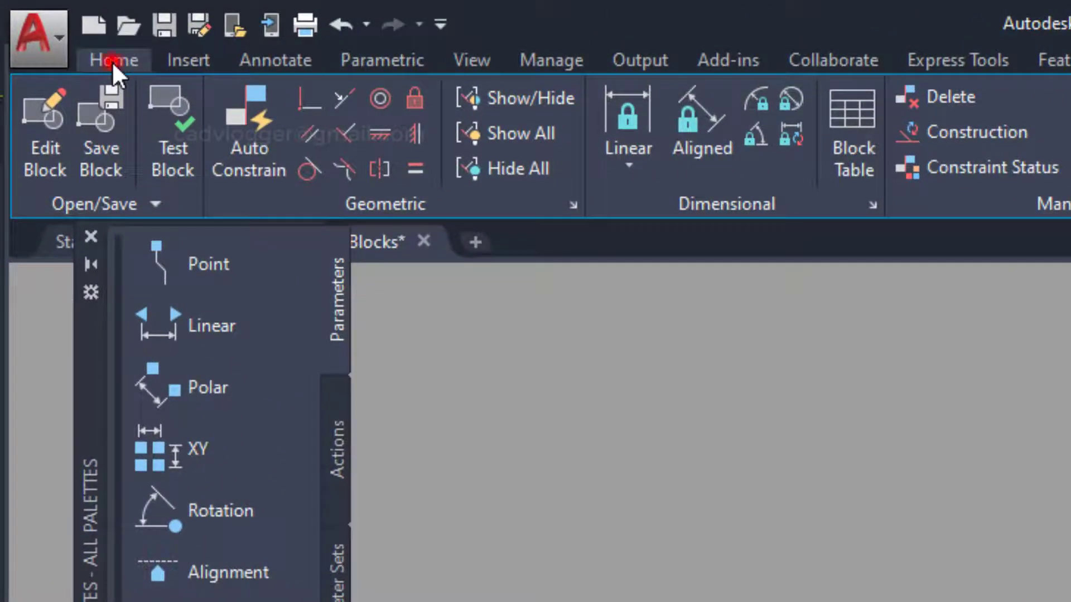
pyautogui.click(111, 60)
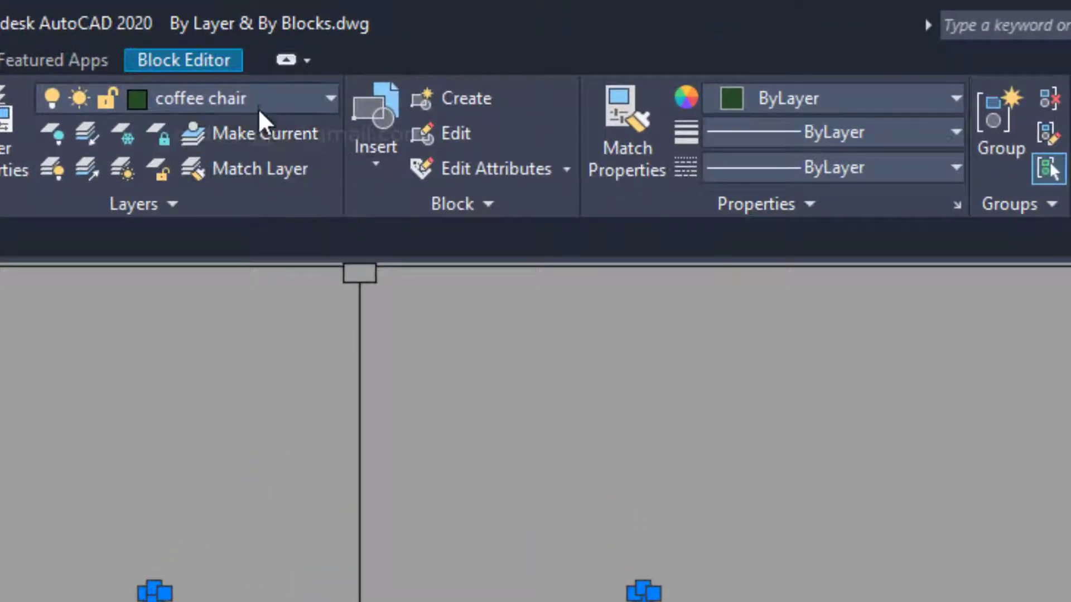
pyautogui.click(258, 102)
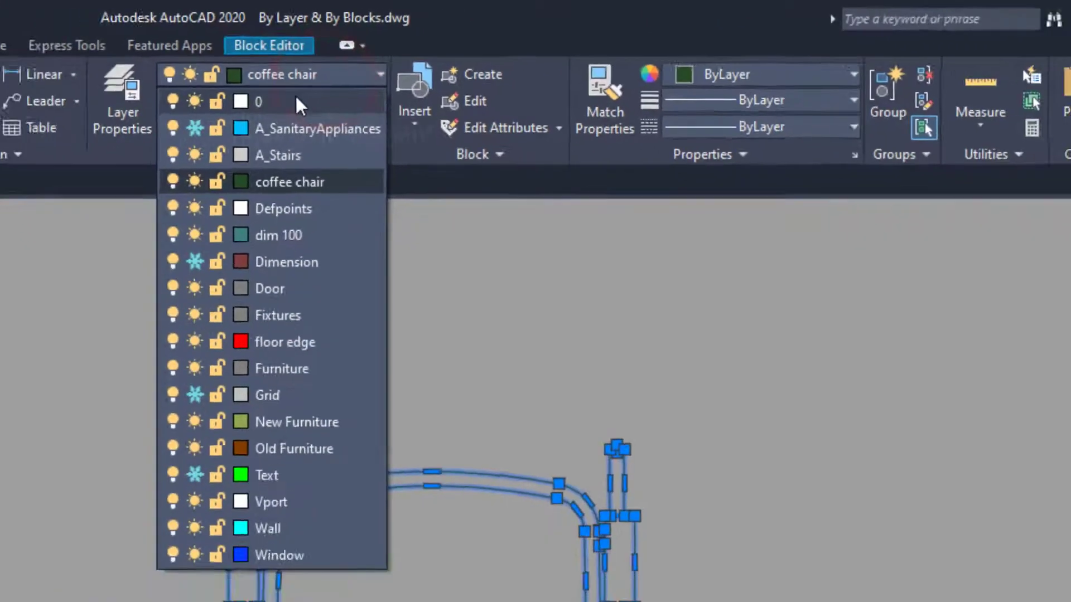
pyautogui.click(373, 65)
pyautogui.hotkey('ctrl', 'a')
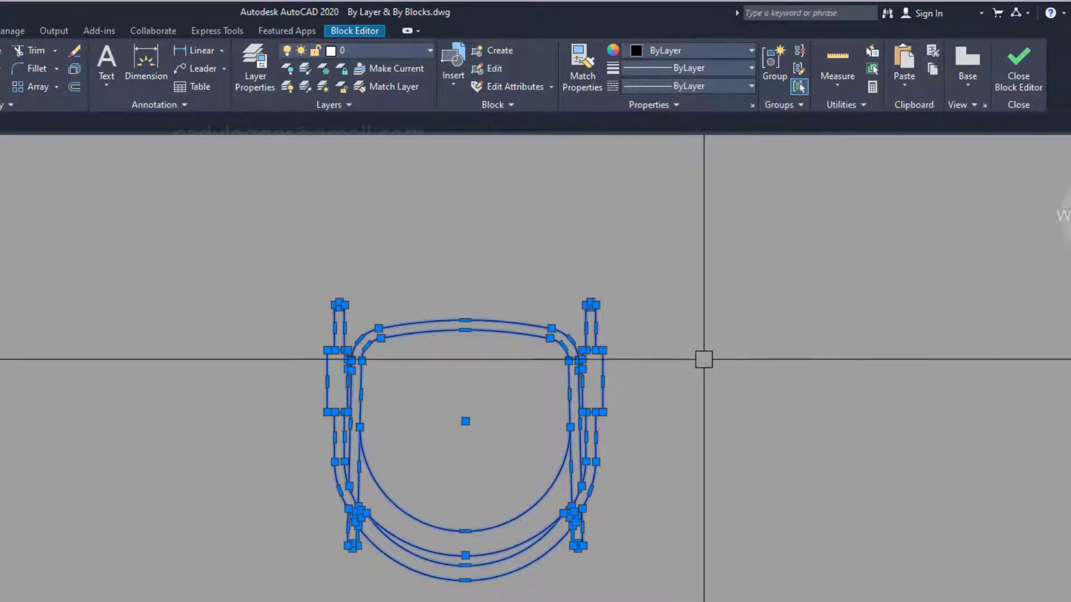
pyautogui.press('Escape')
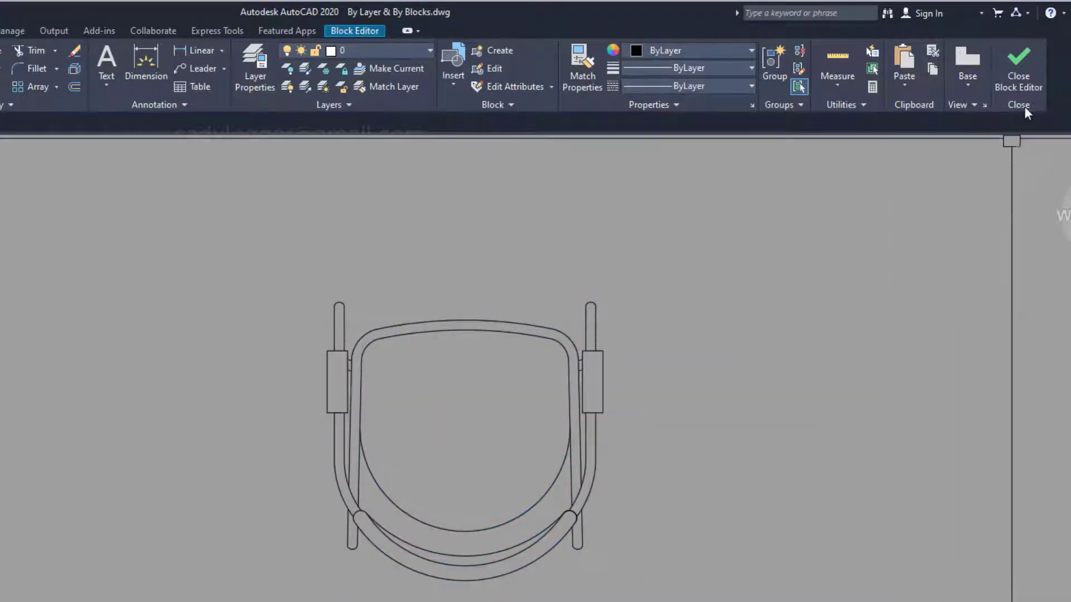
# Step: Save the DiningChair block changes and select the bottom chair in the floor plan
pyautogui.click(1028, 77)
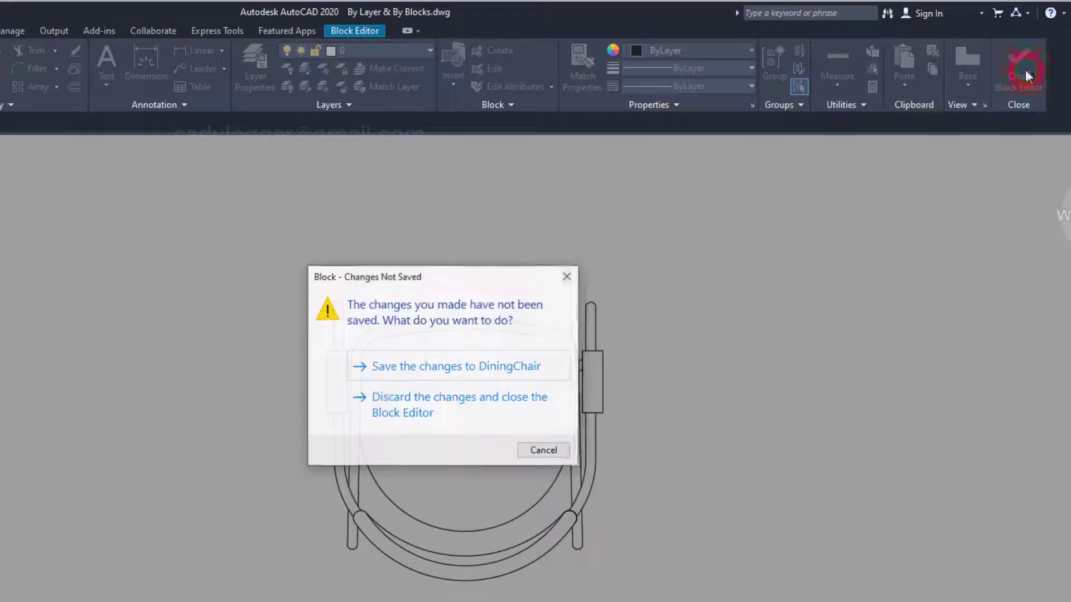
pyautogui.click(434, 368)
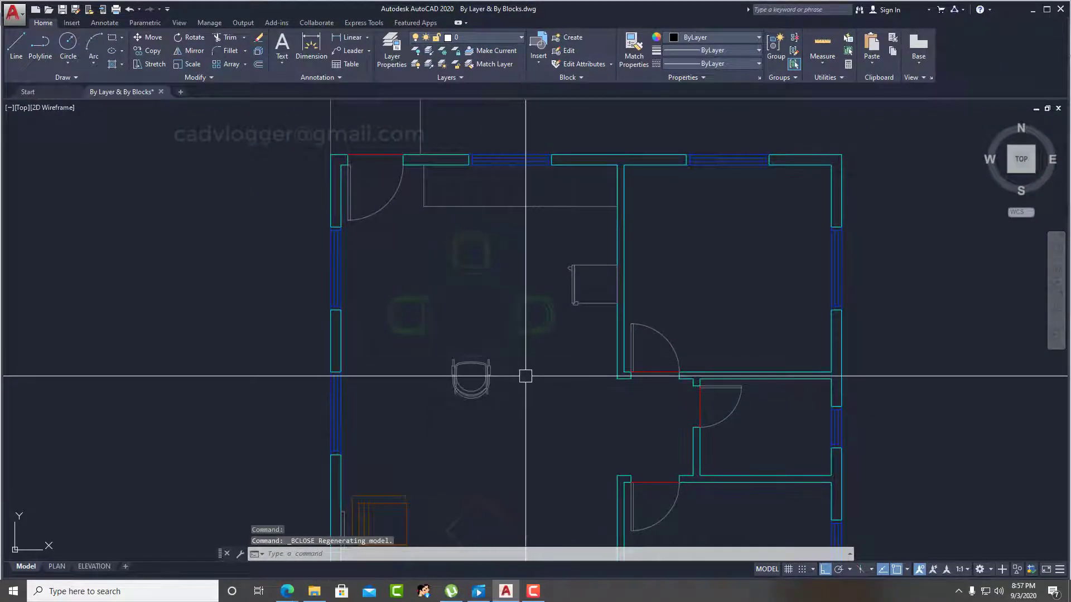
pyautogui.moveTo(498, 380); pyautogui.dragTo(497, 389, button='middle')
pyautogui.click(489, 392)
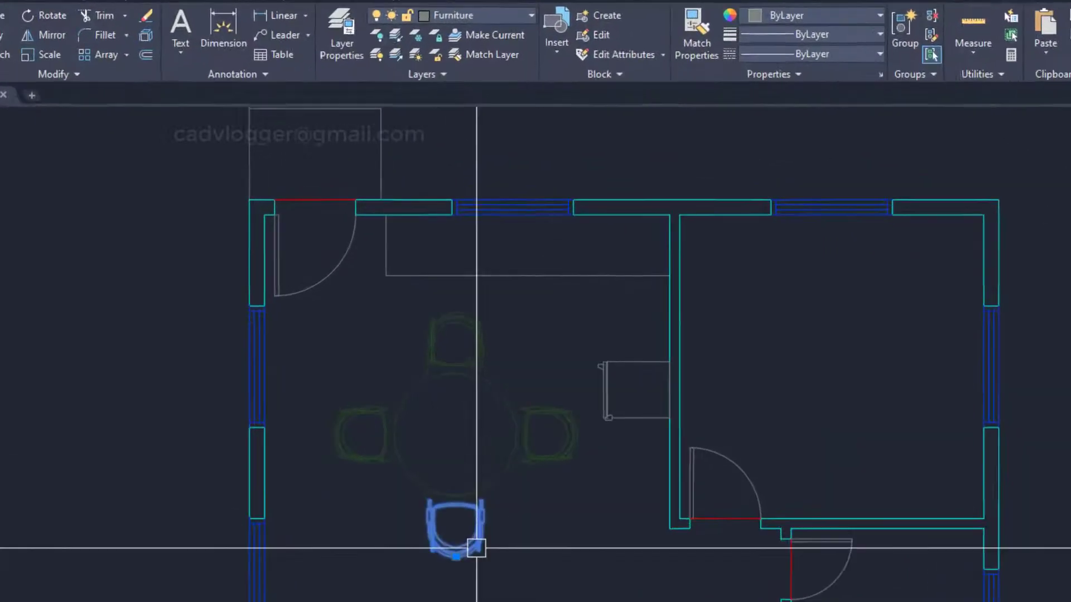
# Step: Move the bottom chair to the coffee chair layer, then back to Furniture
pyautogui.click(492, 10)
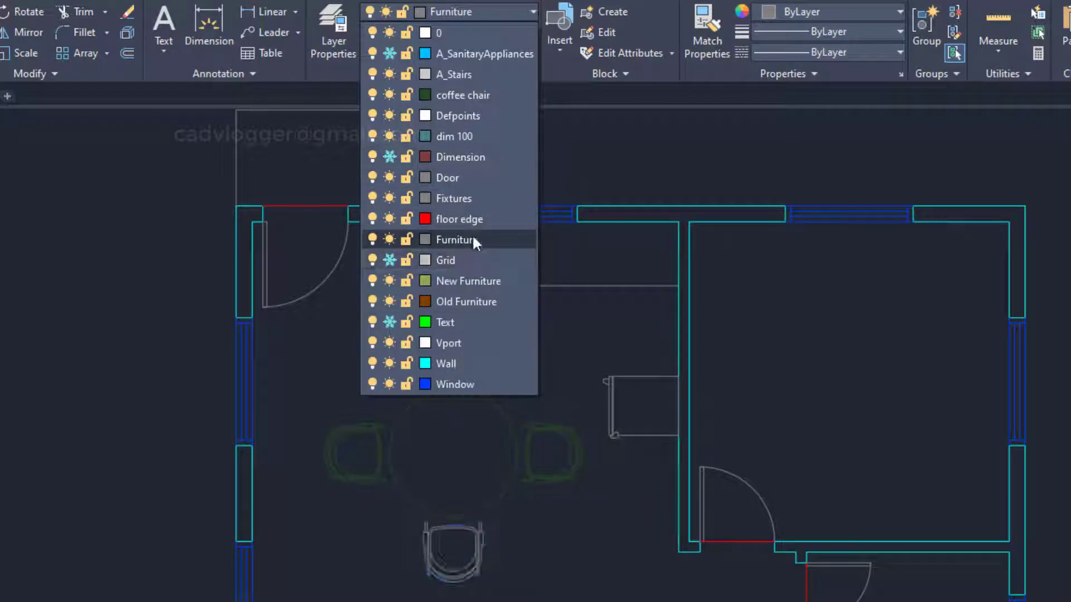
pyautogui.click(465, 95)
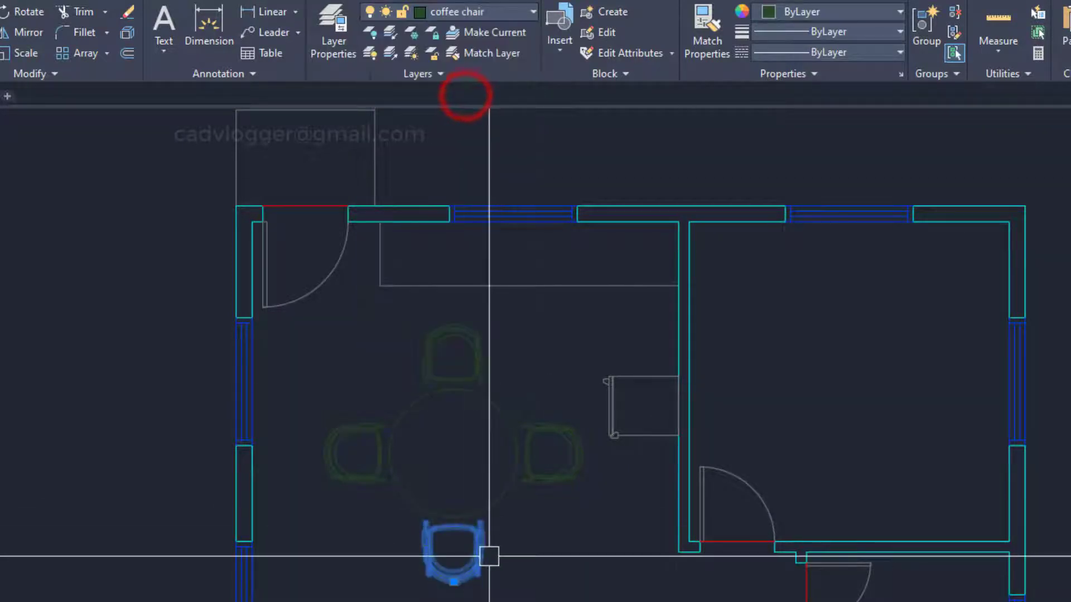
pyautogui.click(489, 9)
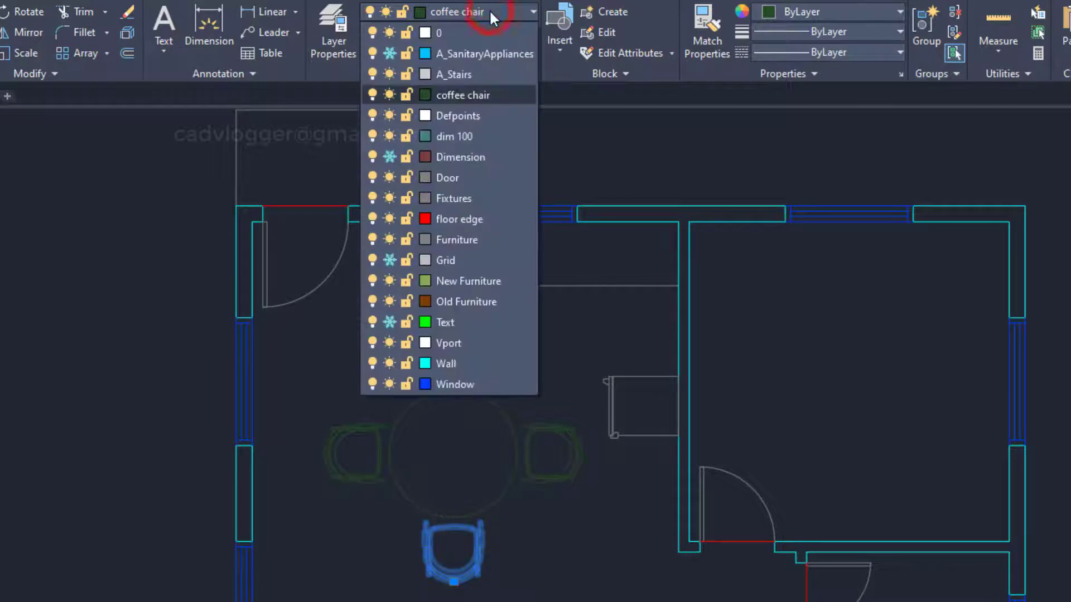
pyautogui.click(456, 232)
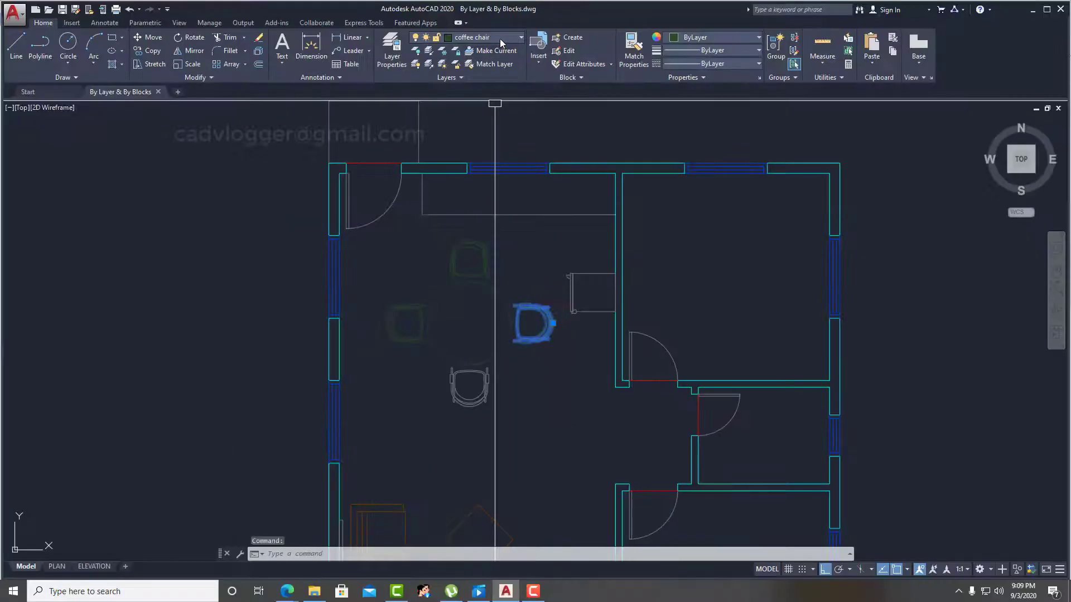
pyautogui.click(500, 39)
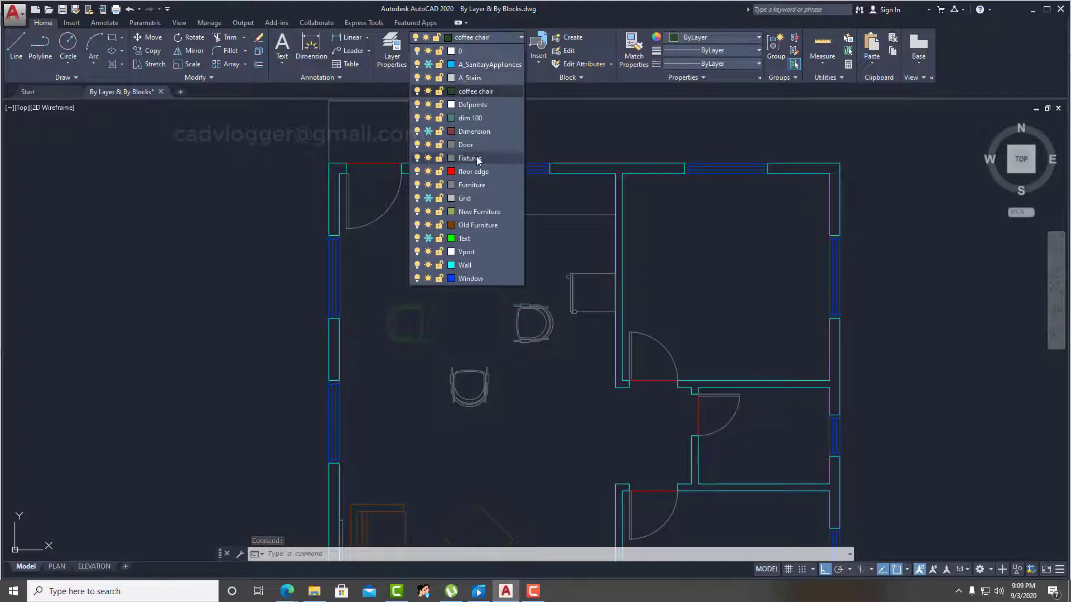
# Step: Put the selected chair and the top chair on the Furniture layer
pyautogui.click(470, 186)
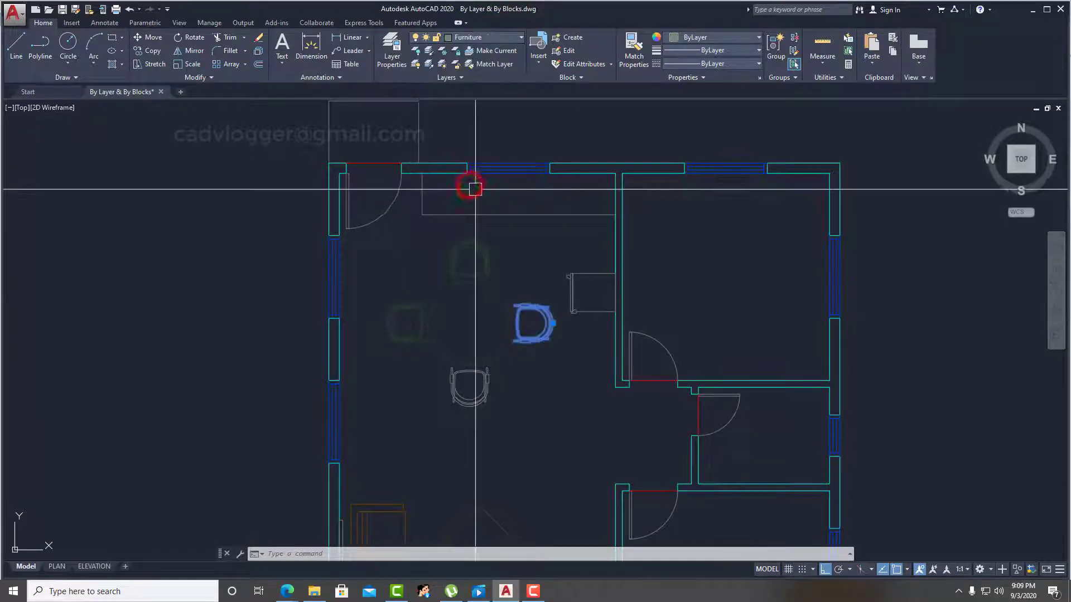
pyautogui.press('Escape')
pyautogui.click(479, 244)
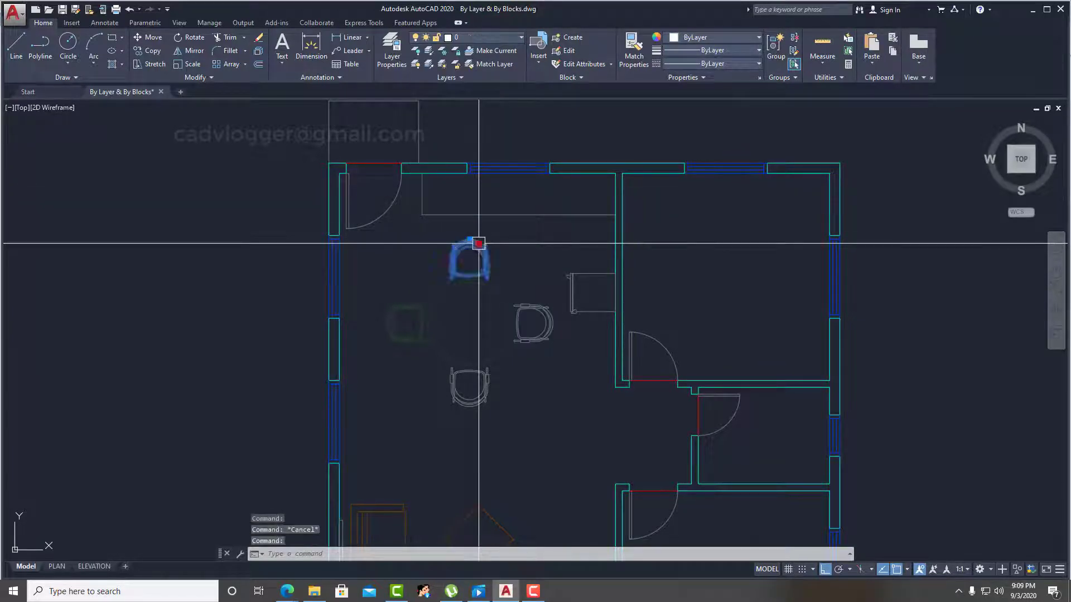
pyautogui.click(487, 39)
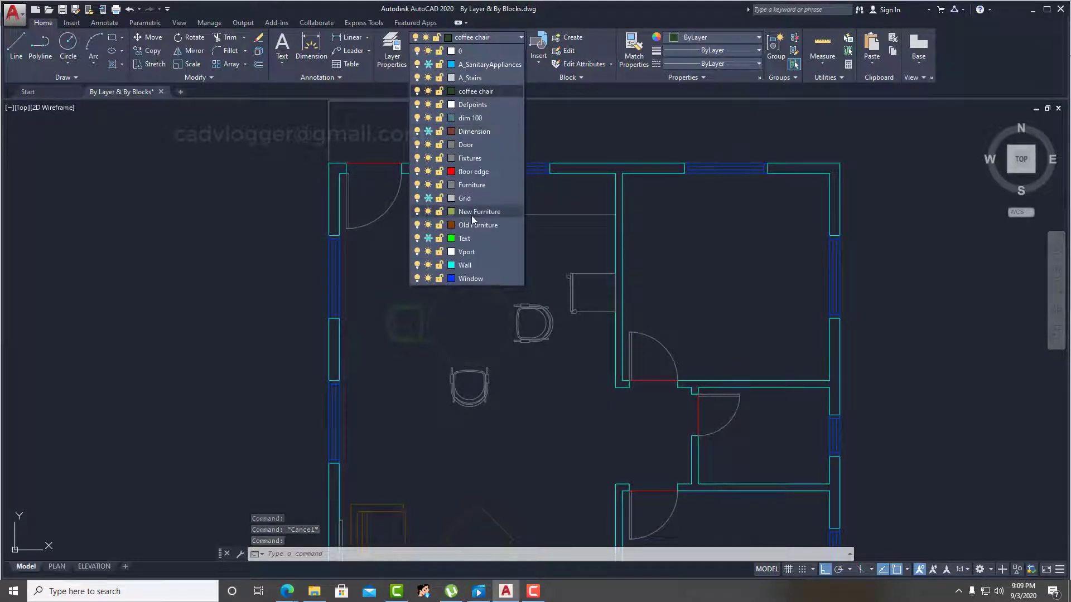
pyautogui.click(475, 186)
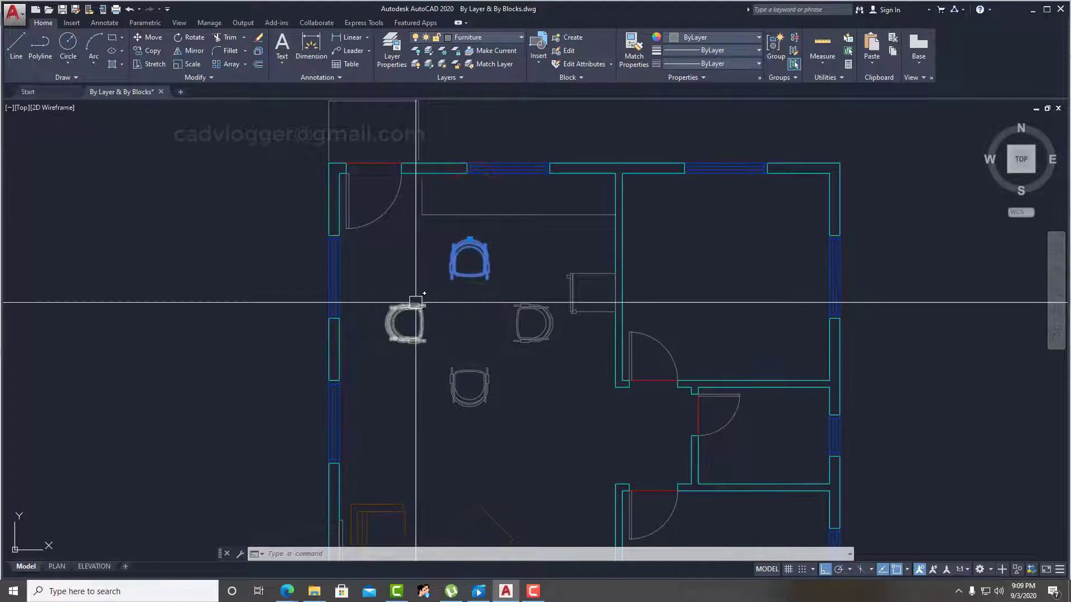
pyautogui.press('Escape')
# Step: Move the round table and left chair to Furniture, then check the bottom chair's layer
pyautogui.click(436, 300)
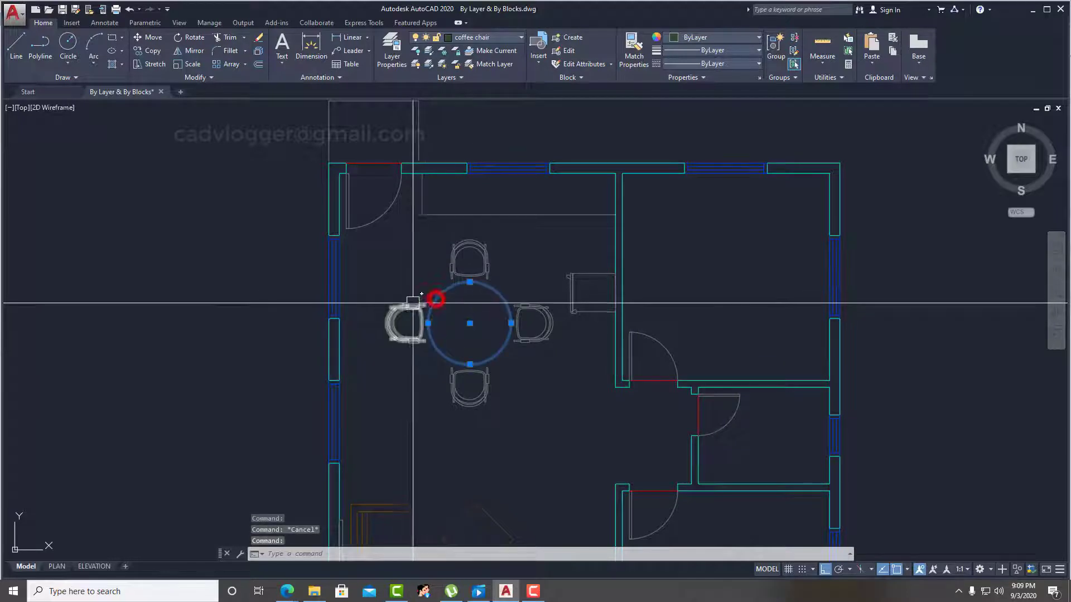
pyautogui.click(492, 38)
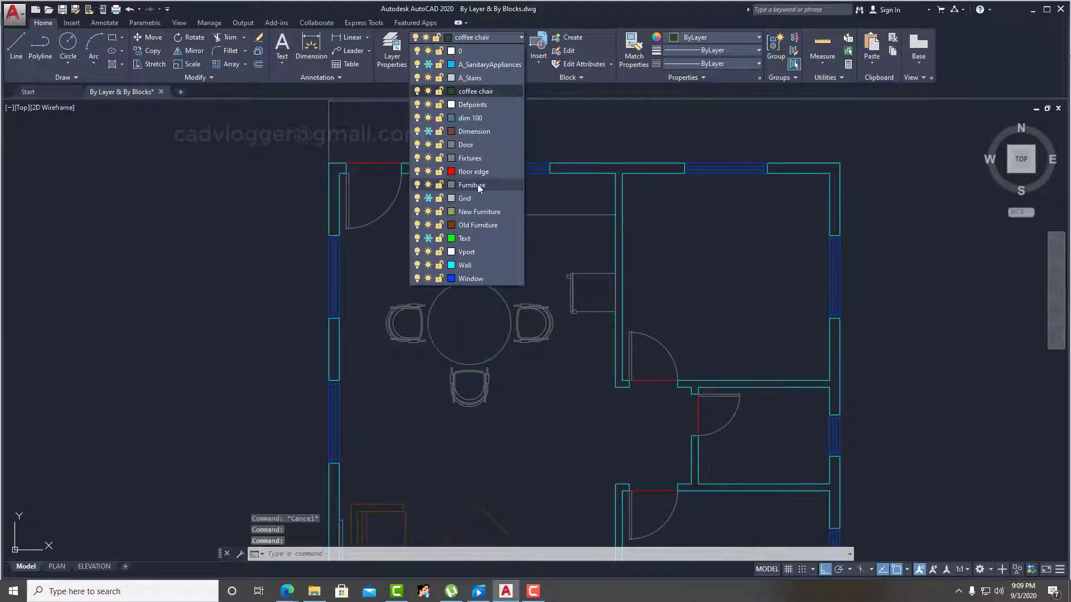
pyautogui.click(474, 184)
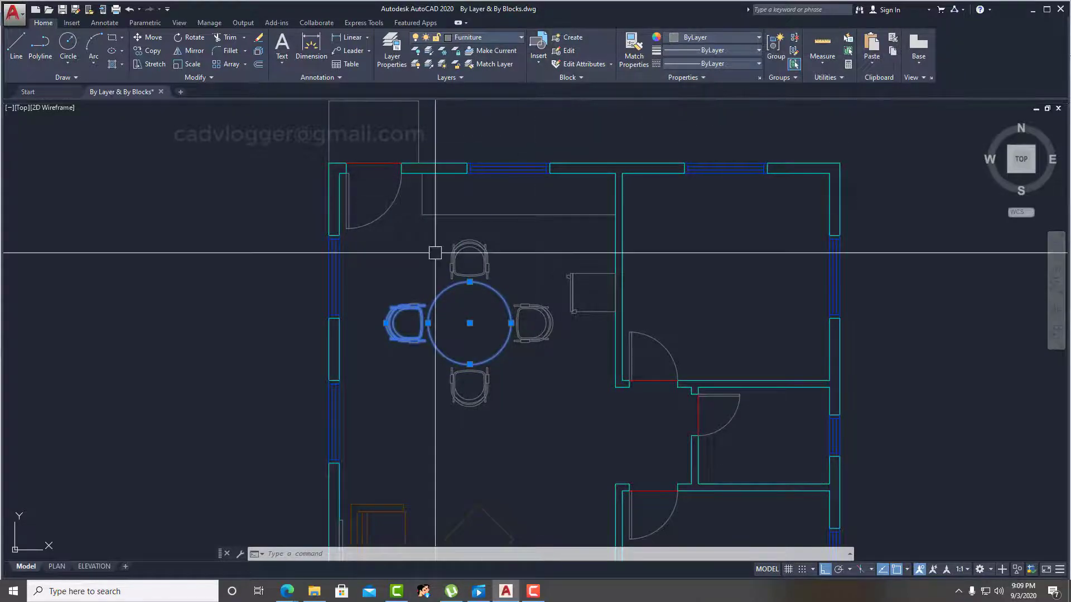
pyautogui.press('Escape')
pyautogui.press('Escape')
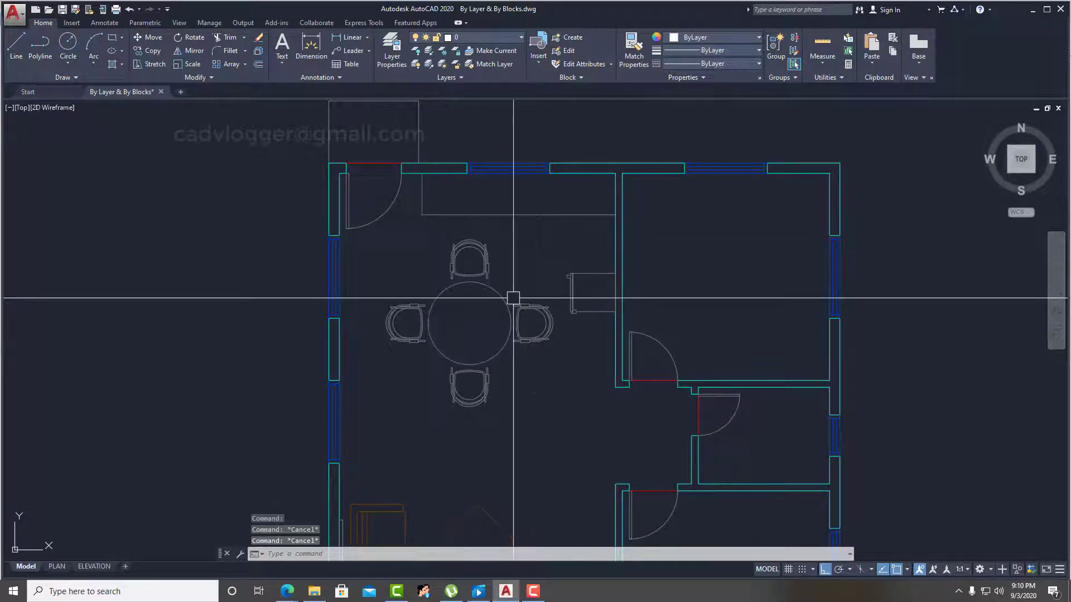
pyautogui.click(487, 389)
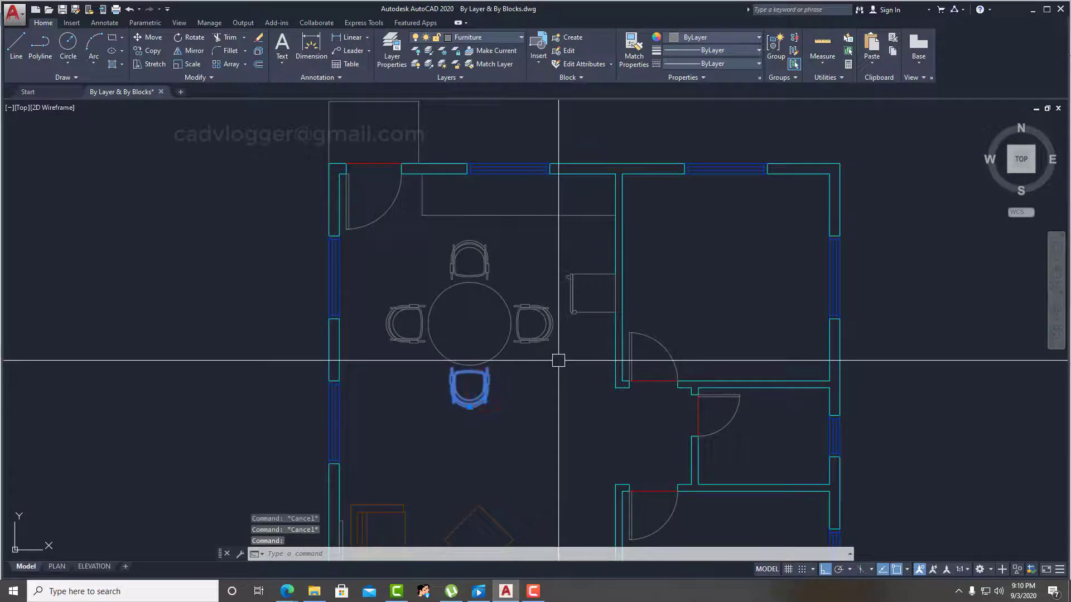
# Step: Open the DiningChair block in the Block Editor and select all its entities
pyautogui.rightClick(510, 388)
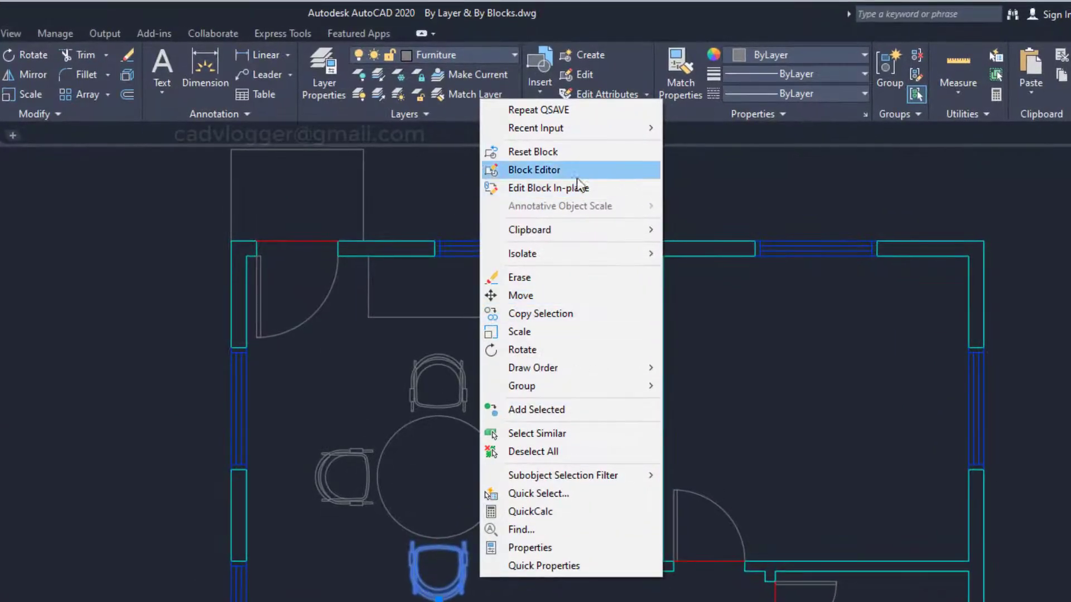
pyautogui.click(577, 173)
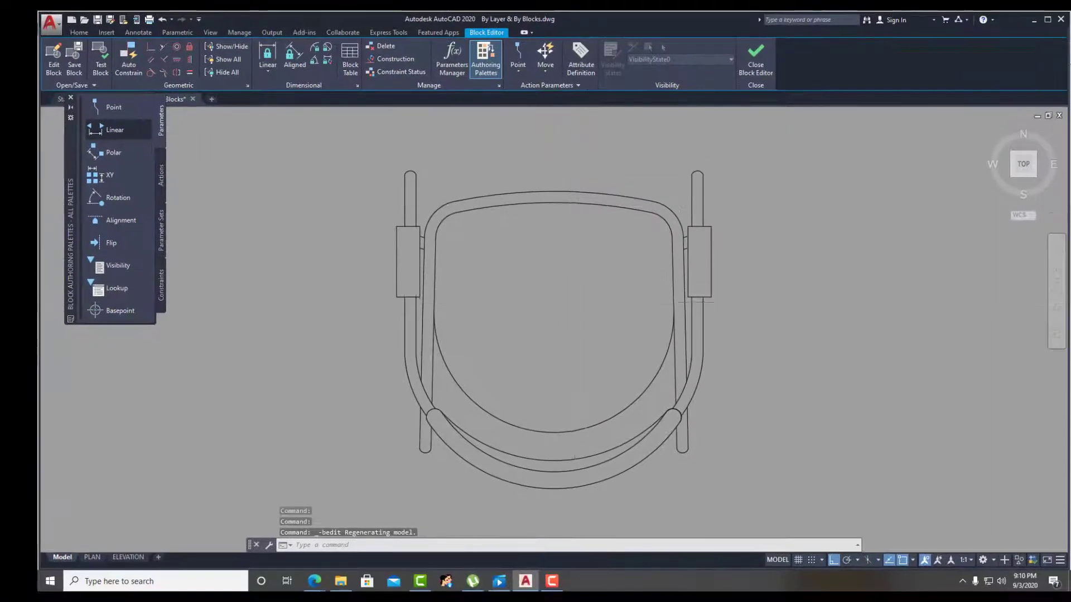
pyautogui.click(732, 162)
pyautogui.click(421, 440)
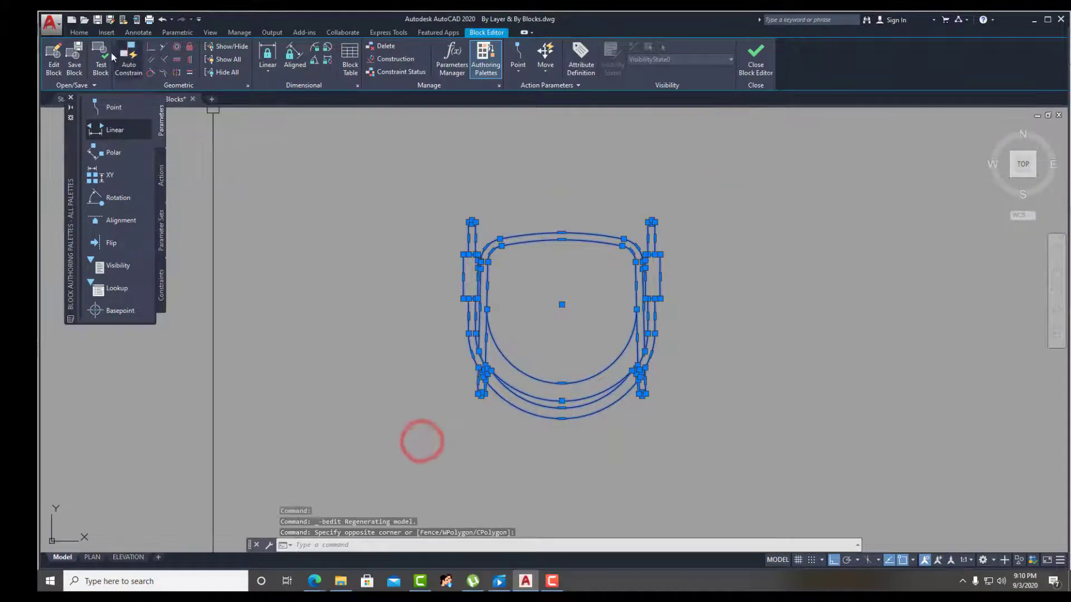
pyautogui.click(80, 32)
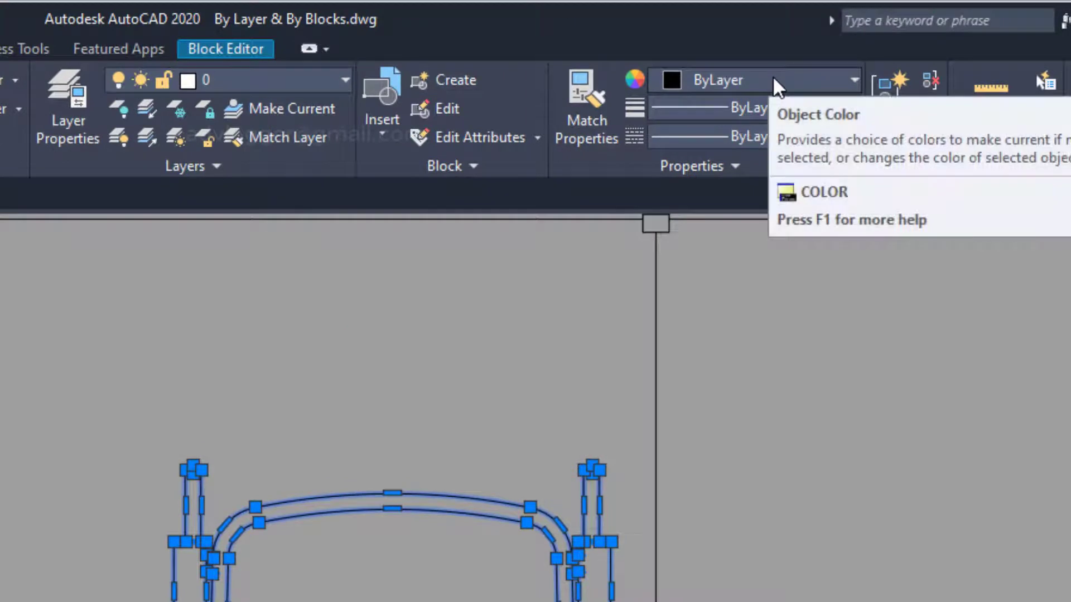
# Step: Set colour, lineweight and linetype to ByBlock and save the DiningChair block
pyautogui.click(777, 86)
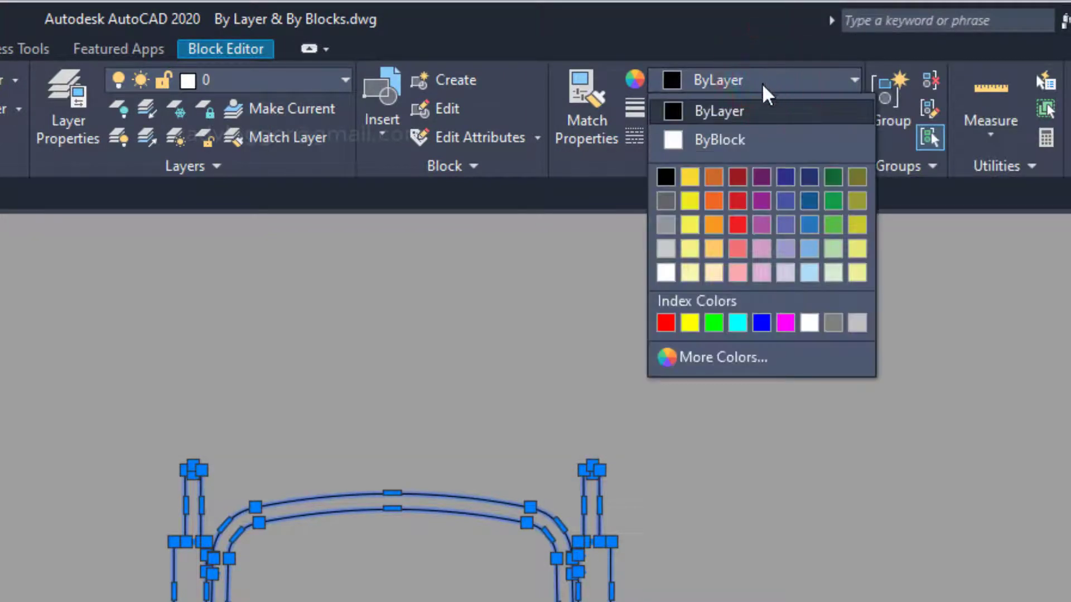
pyautogui.click(722, 137)
pyautogui.click(757, 110)
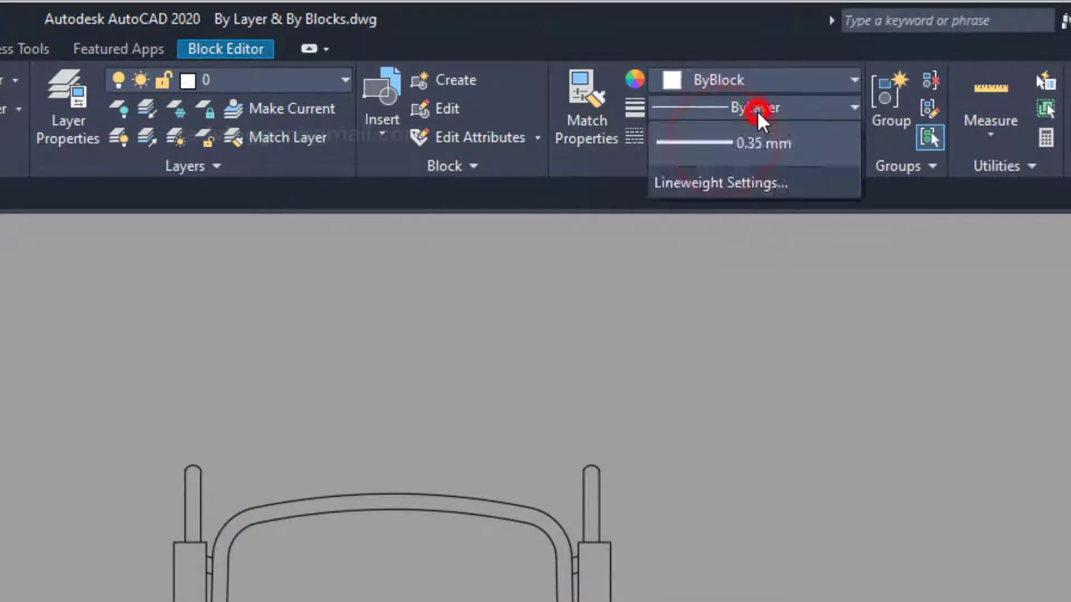
pyautogui.click(761, 168)
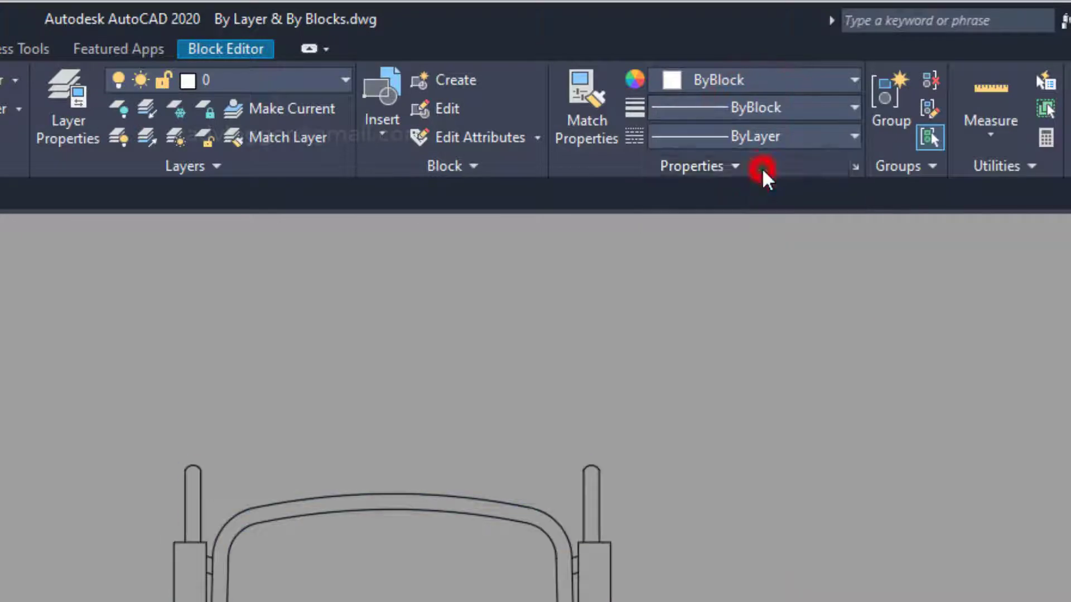
pyautogui.click(749, 137)
pyautogui.click(748, 193)
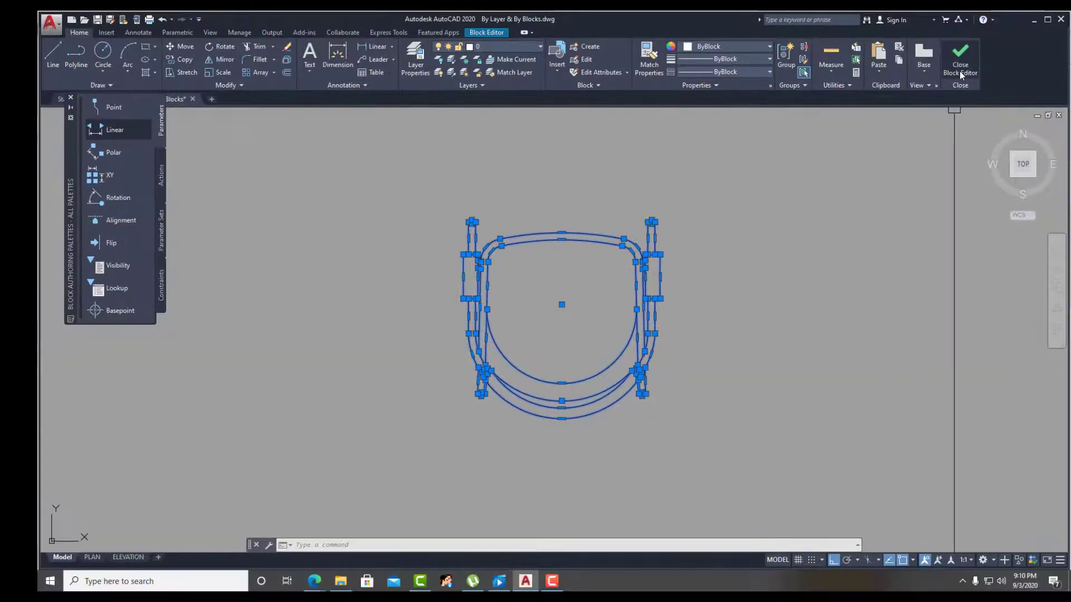
pyautogui.click(962, 73)
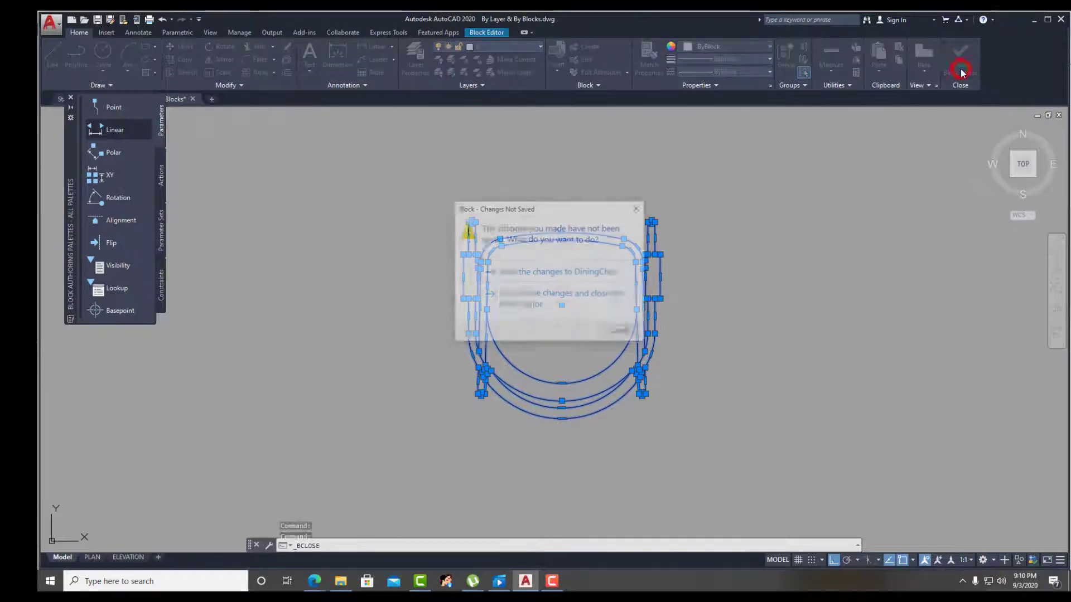
pyautogui.click(545, 274)
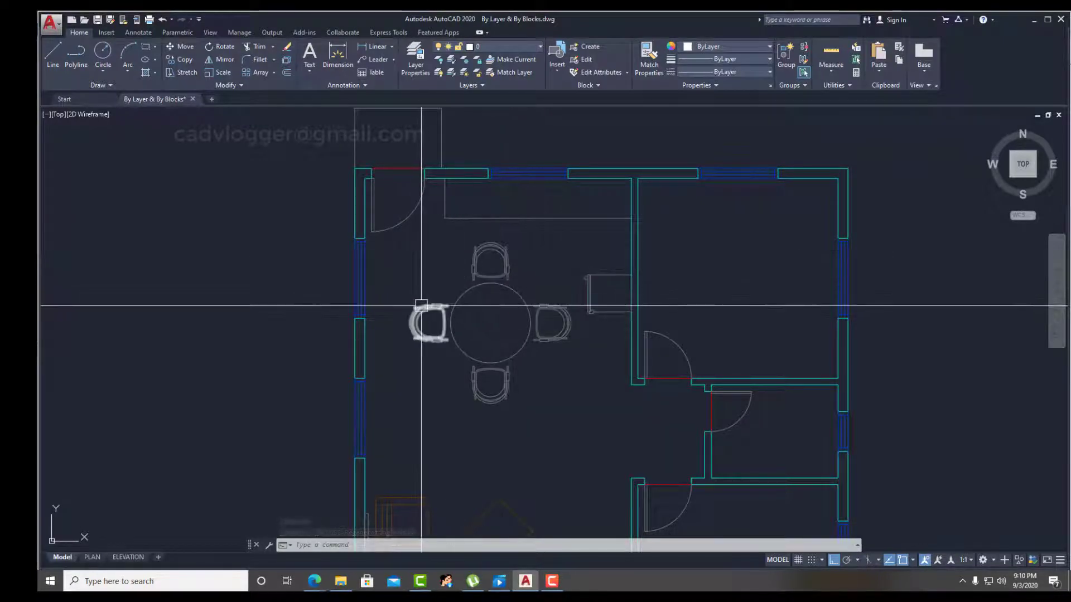
# Step: Select all four dining chairs, then clear the selection
pyautogui.click(471, 385)
pyautogui.click(427, 337)
pyautogui.click(476, 258)
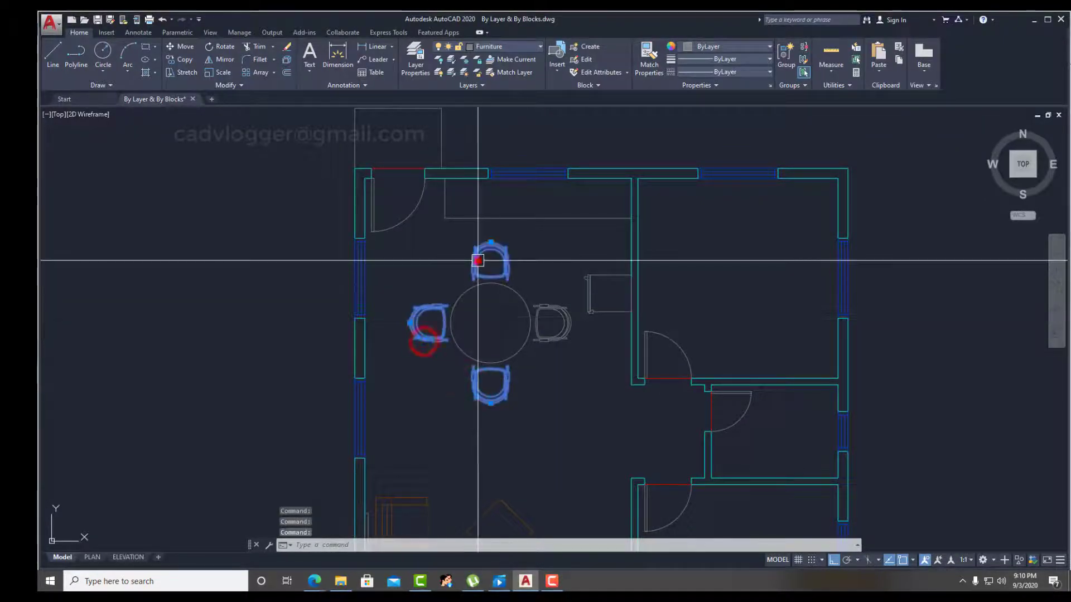
pyautogui.click(555, 308)
pyautogui.press('Escape')
pyautogui.press('Escape')
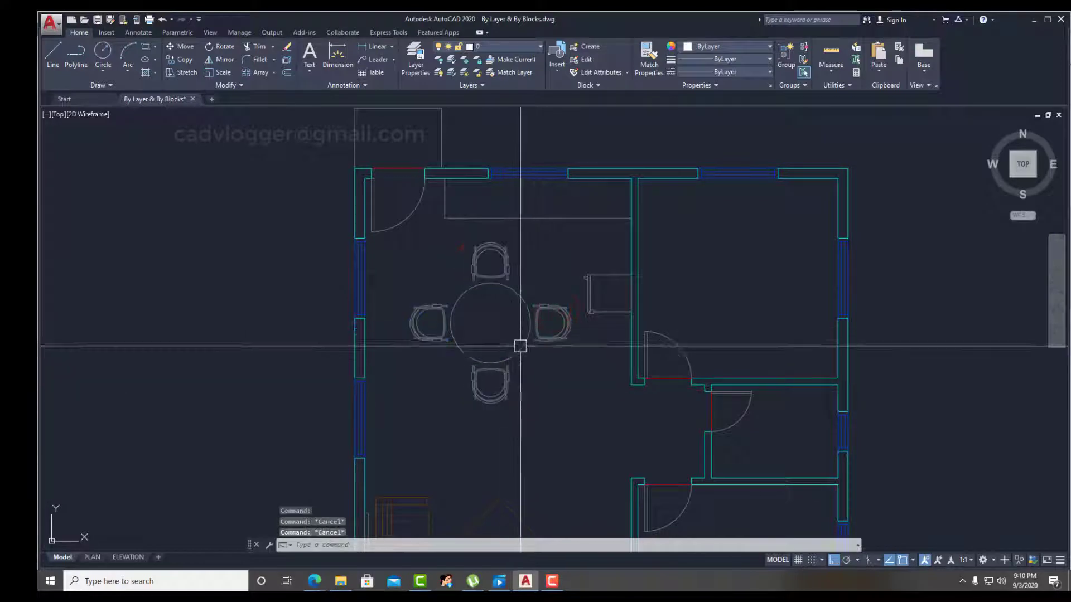
# Step: Colour the bottom chair dark red and the right chair yellow
pyautogui.click(509, 381)
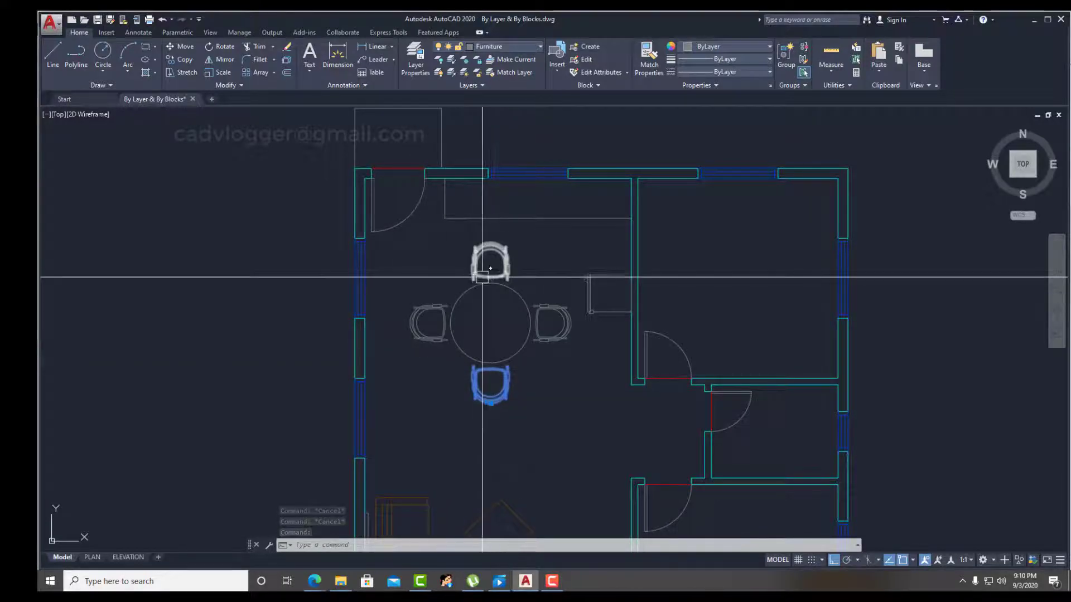
pyautogui.click(732, 44)
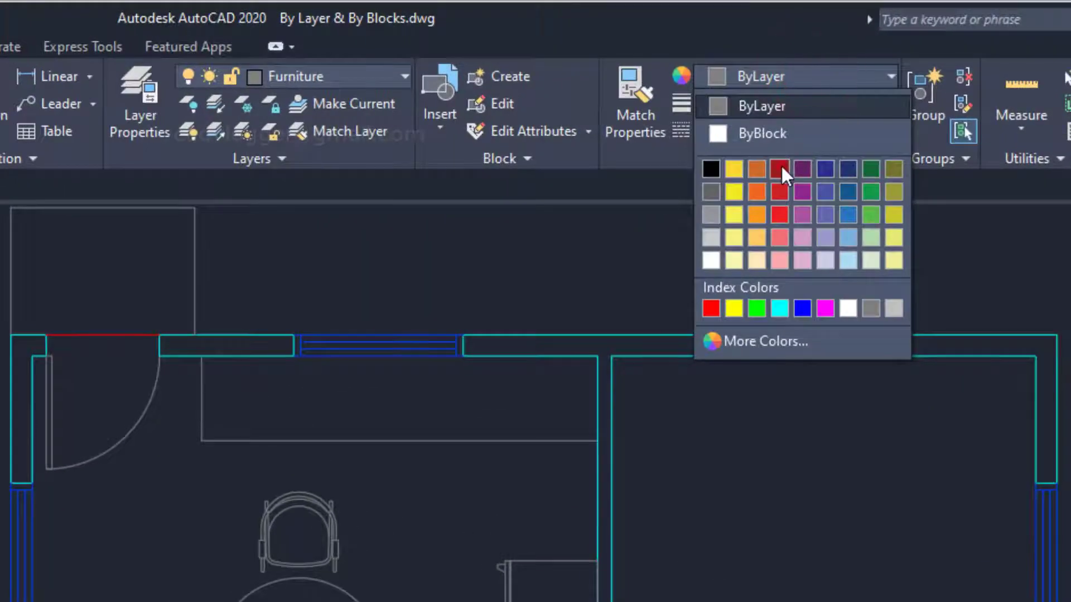
pyautogui.click(781, 165)
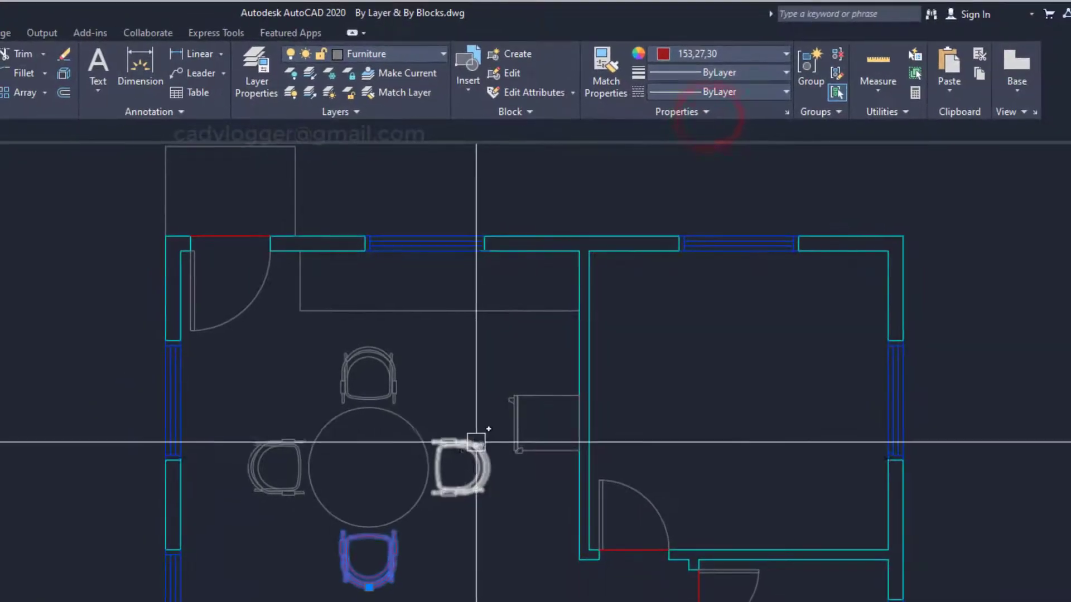
pyautogui.press('Escape')
pyautogui.click(464, 446)
pyautogui.click(770, 54)
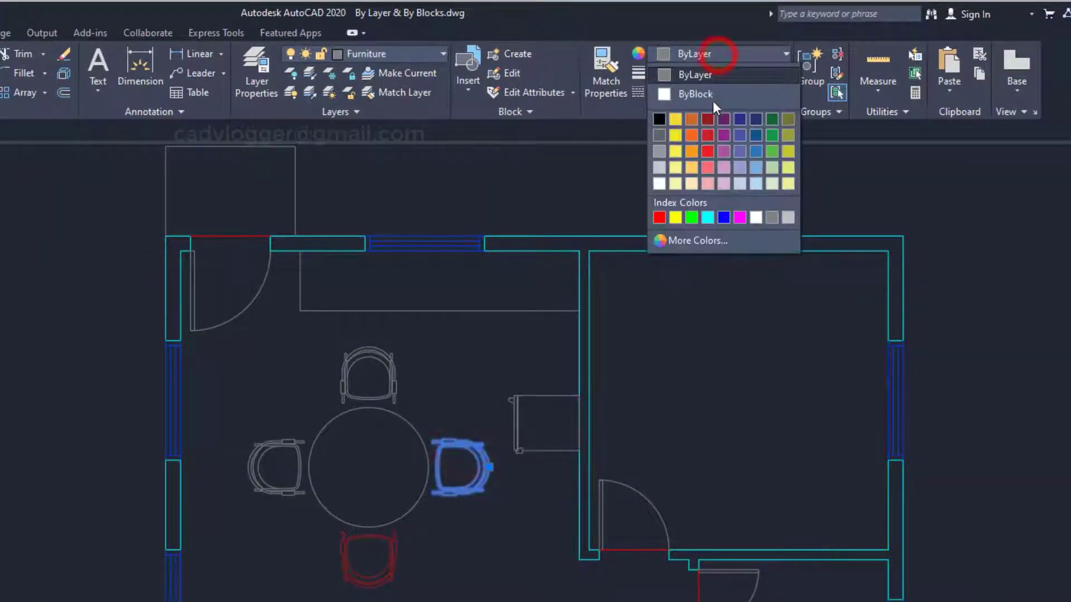
pyautogui.click(676, 120)
pyautogui.press('Escape')
# Step: Colour the top chair blue and the left chair green, then check the bottom chair
pyautogui.click(390, 374)
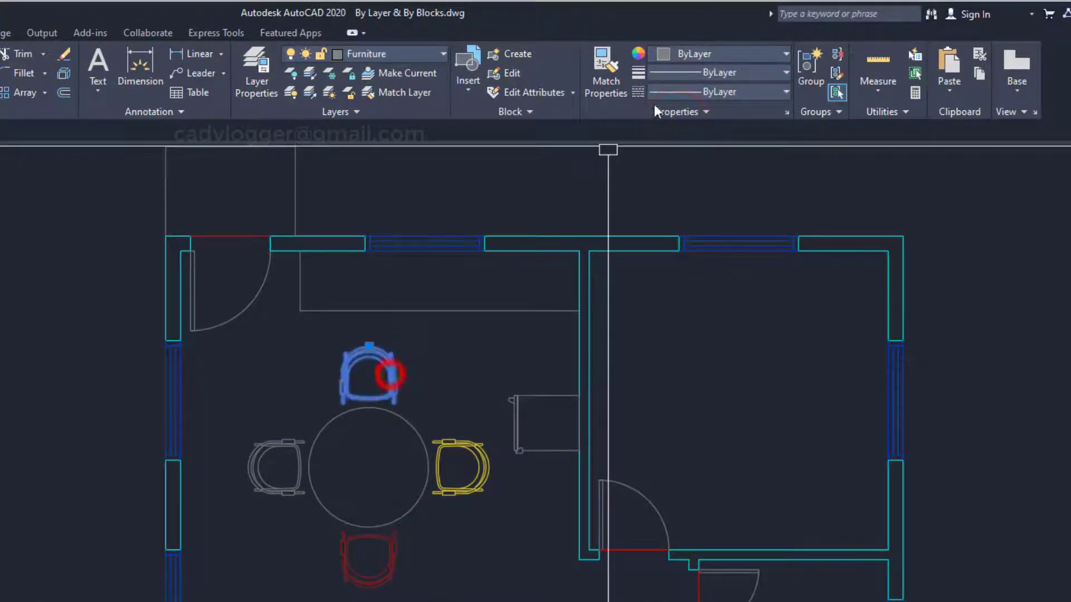
pyautogui.click(692, 51)
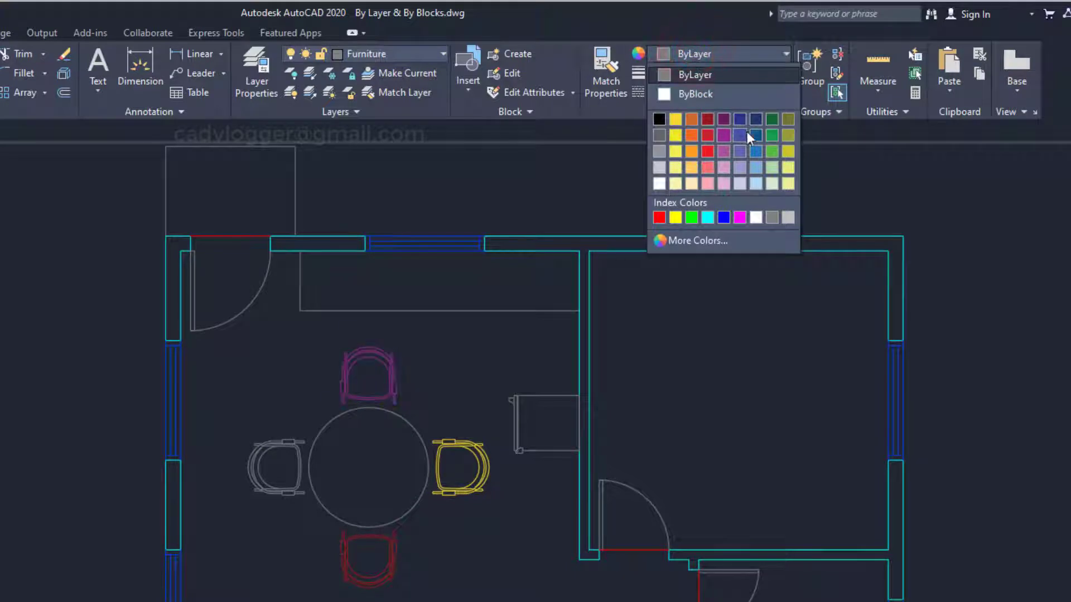
pyautogui.press('Escape')
pyautogui.click(275, 438)
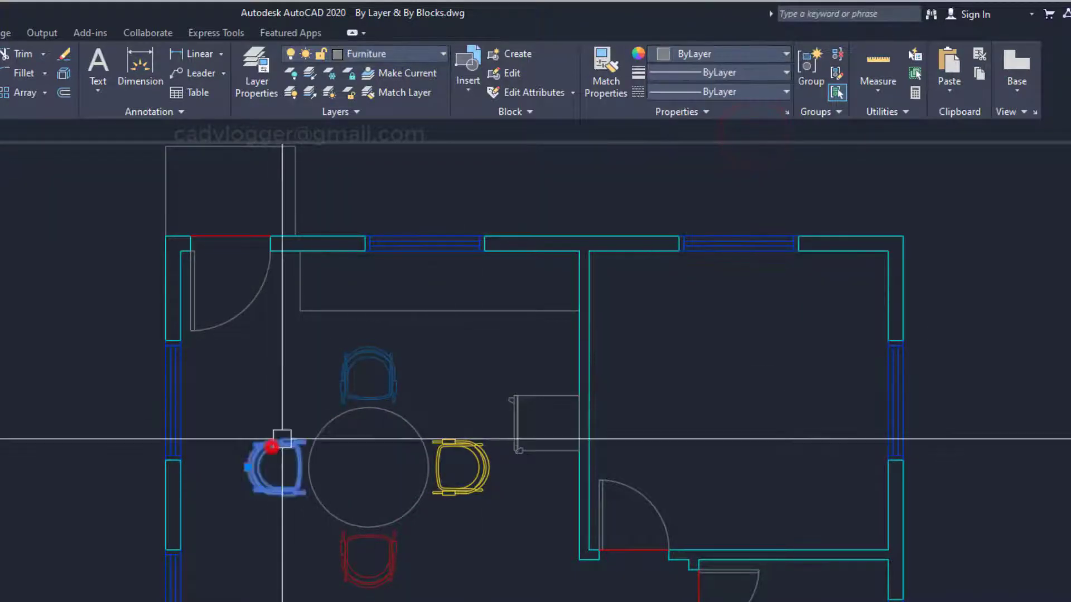
pyautogui.click(719, 54)
pyautogui.click(772, 151)
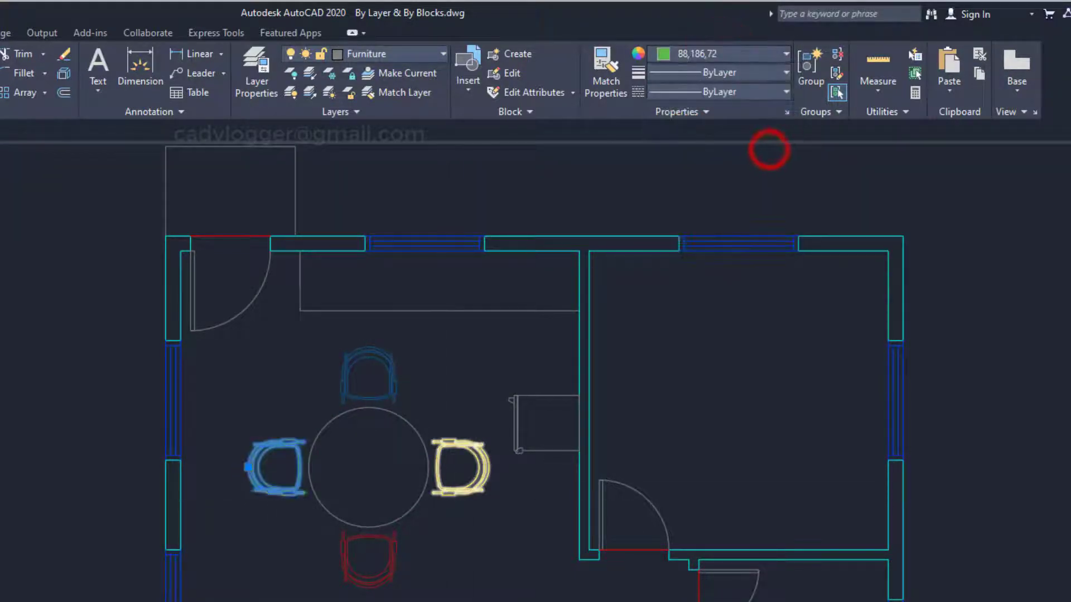
pyautogui.press('Escape')
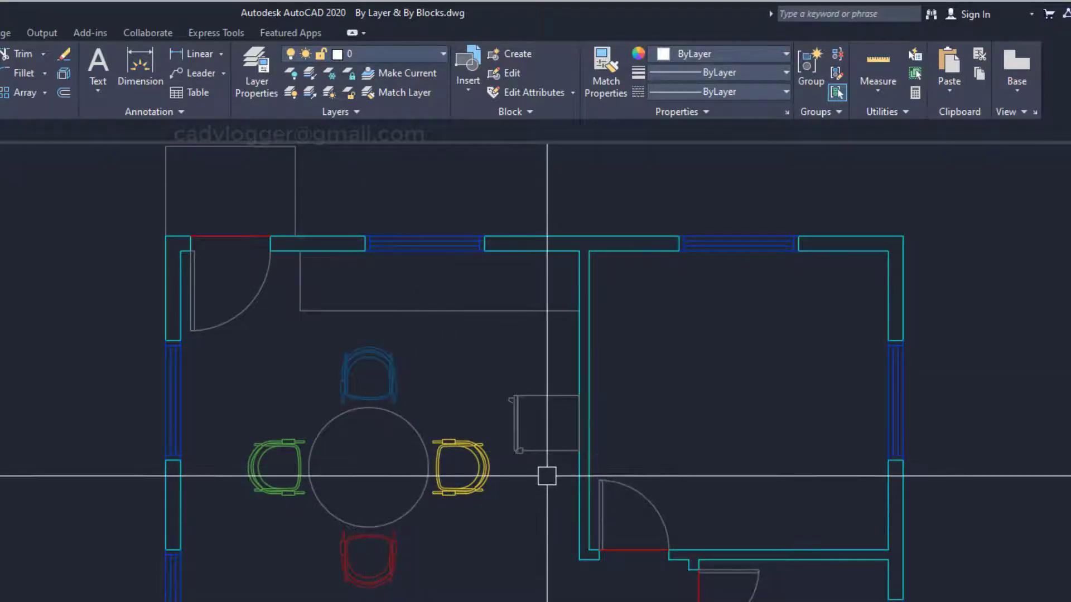
pyautogui.click(390, 564)
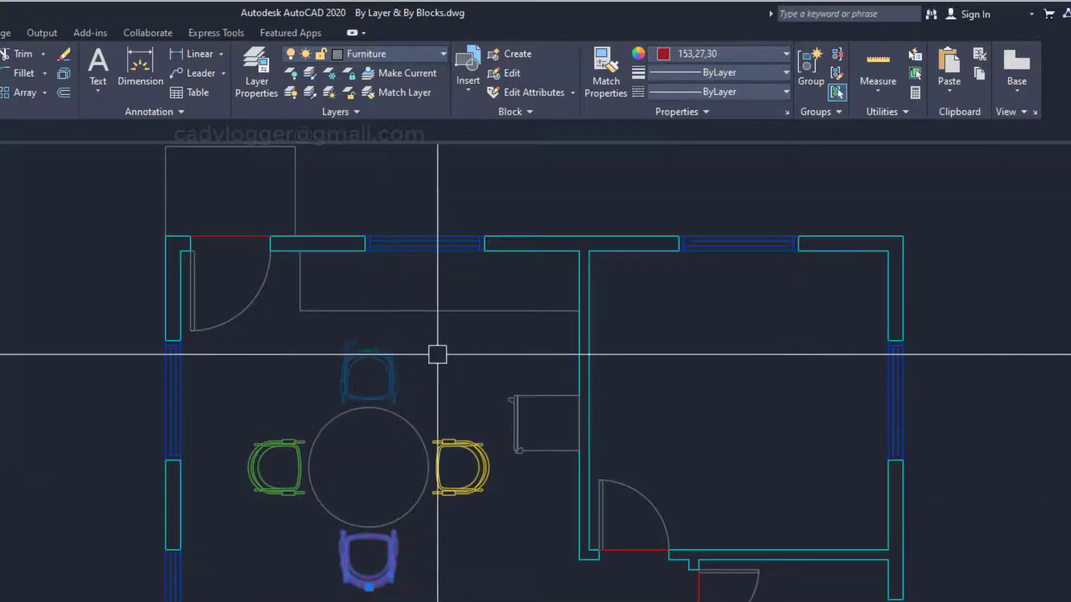
pyautogui.press('Escape')
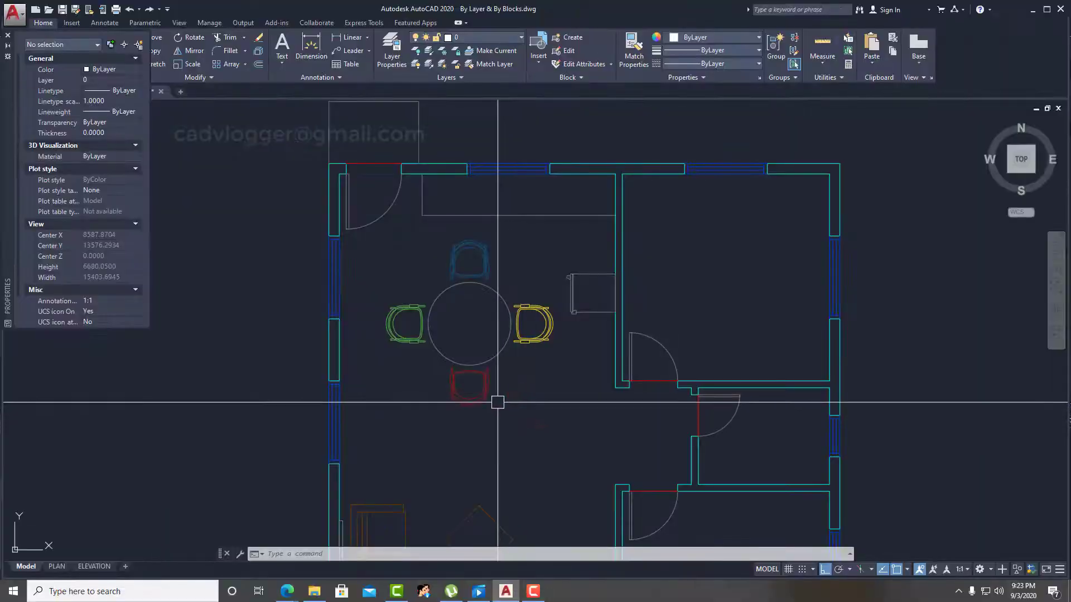
# Step: Move all DiningChair block geometry onto the coffee chair layer and close the Block Editor
pyautogui.click(488, 385)
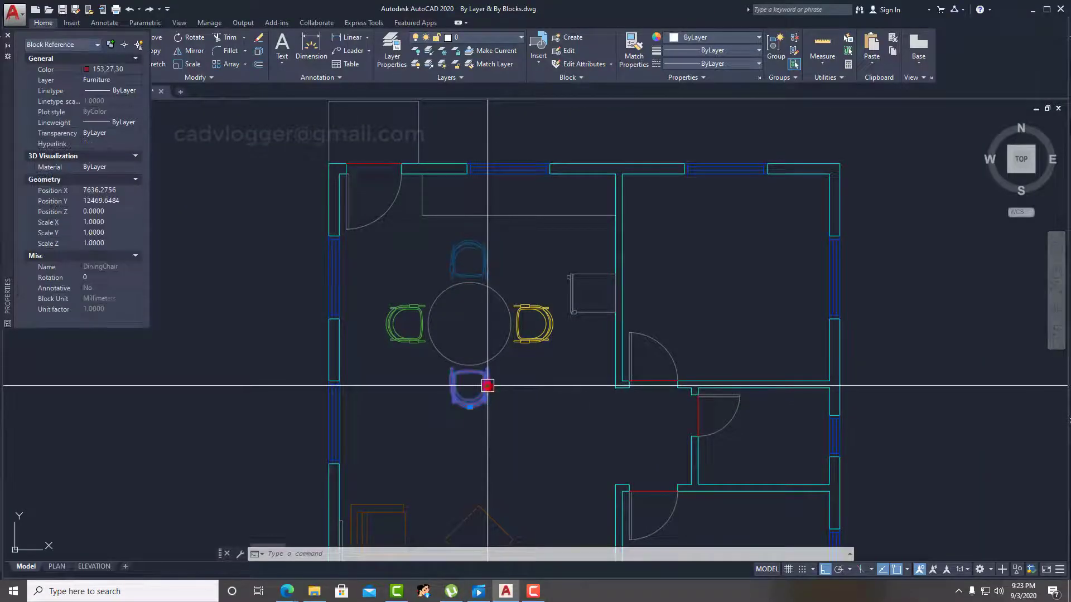
pyautogui.rightClick(491, 378)
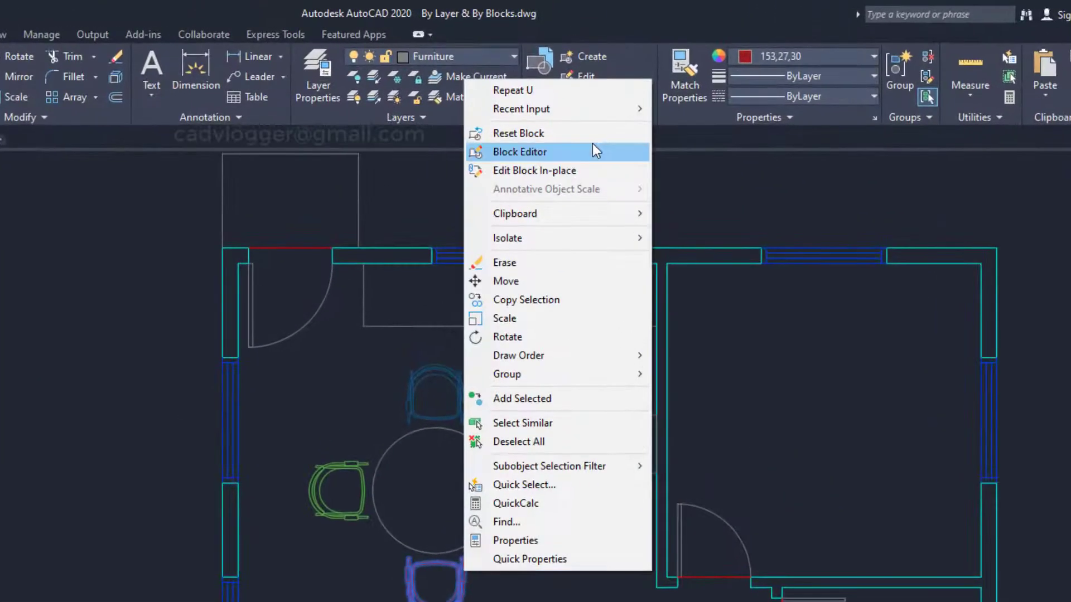
pyautogui.click(574, 152)
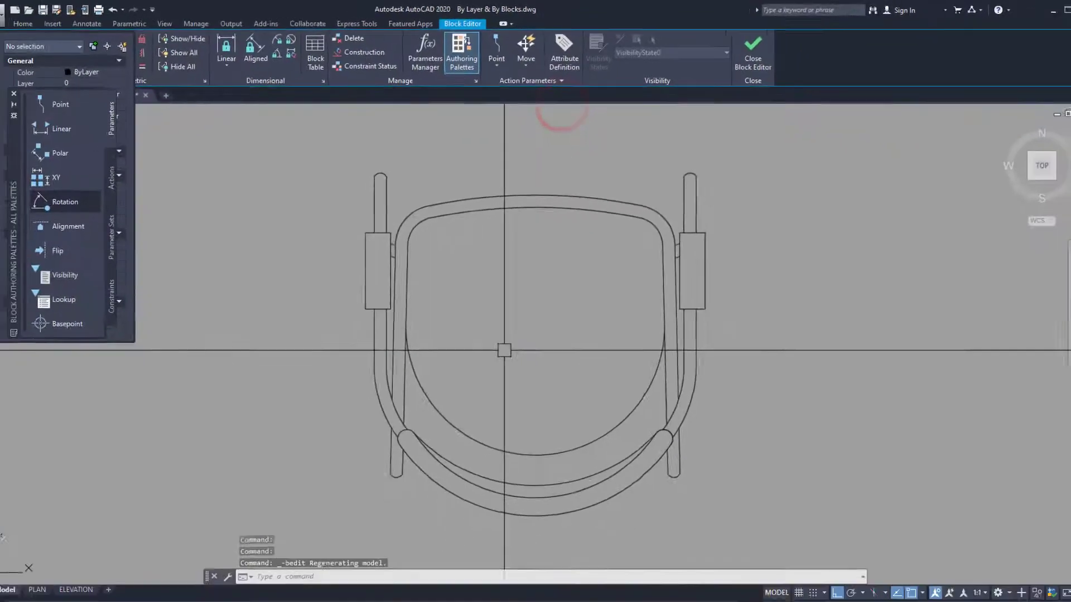
pyautogui.click(715, 199)
pyautogui.click(369, 462)
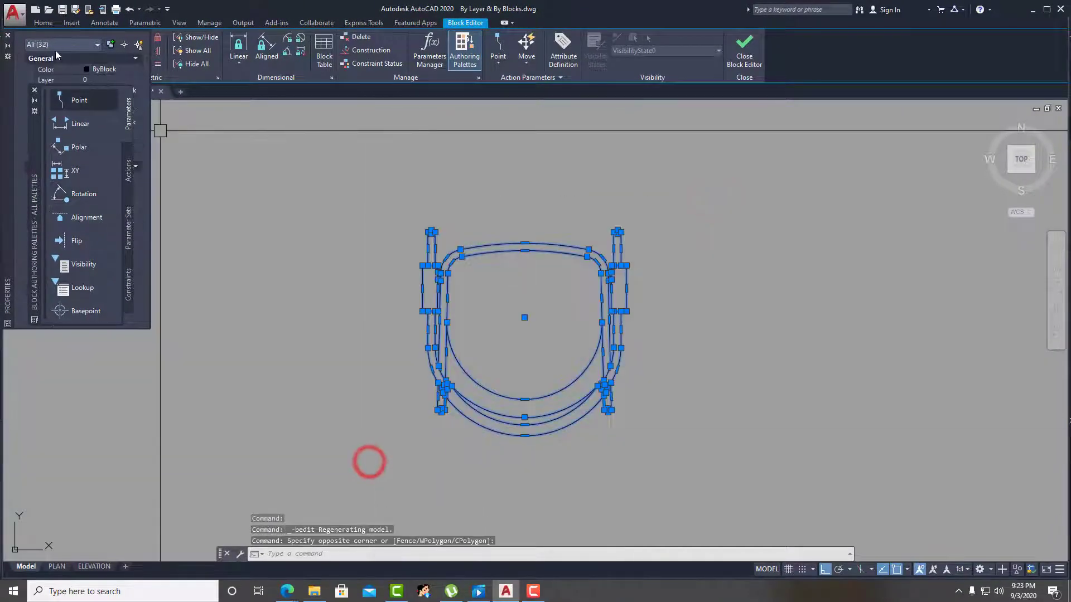
pyautogui.click(48, 25)
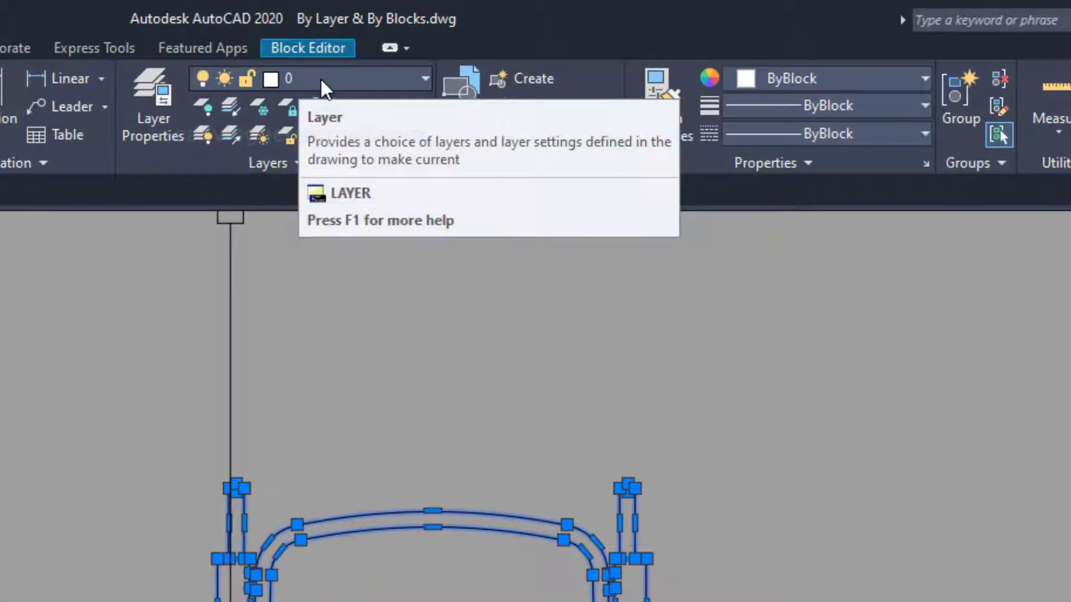
pyautogui.click(320, 78)
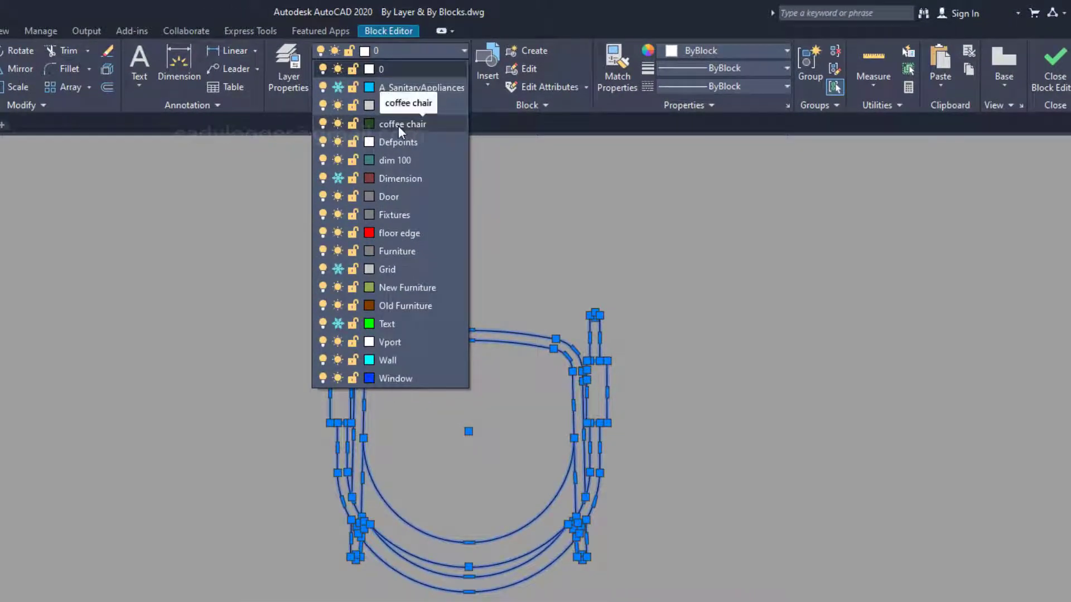
pyautogui.click(398, 126)
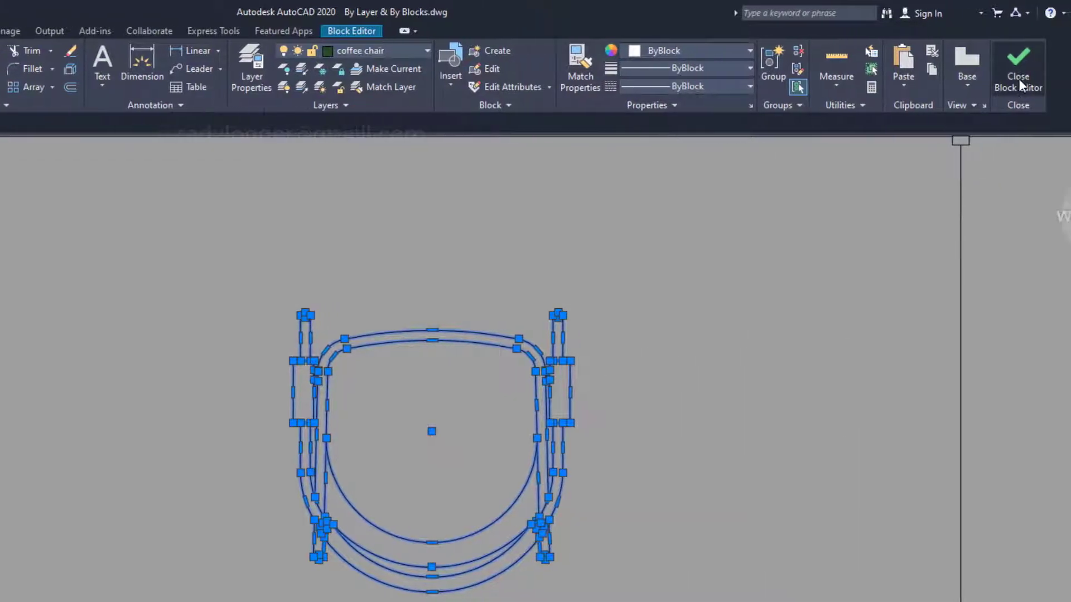
pyautogui.click(1019, 79)
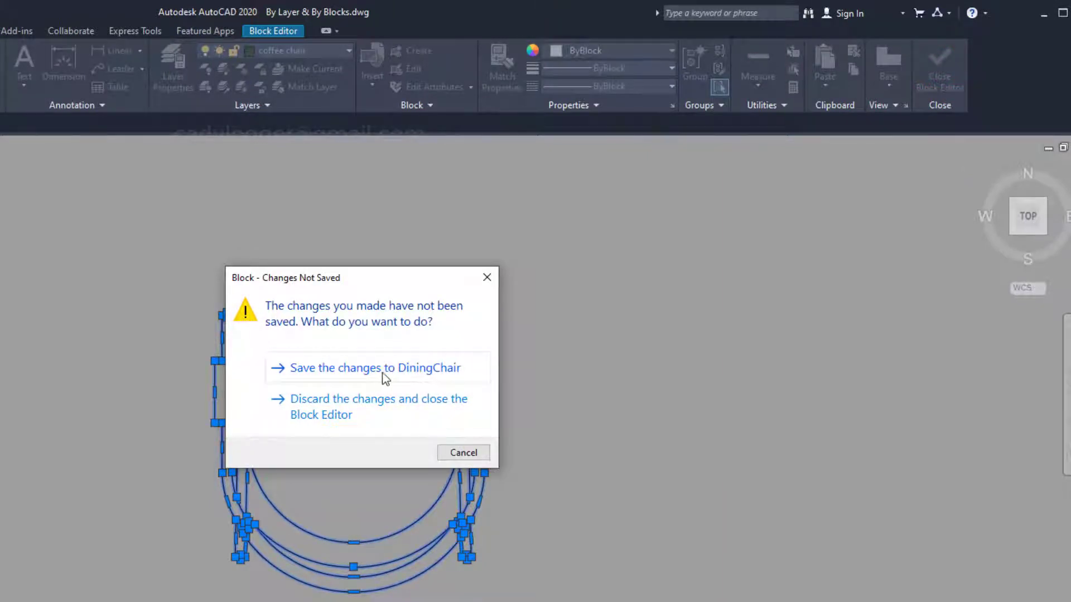
# Step: Save the DiningChair layer change, review the layer list, and select the red bottom chair
pyautogui.click(384, 369)
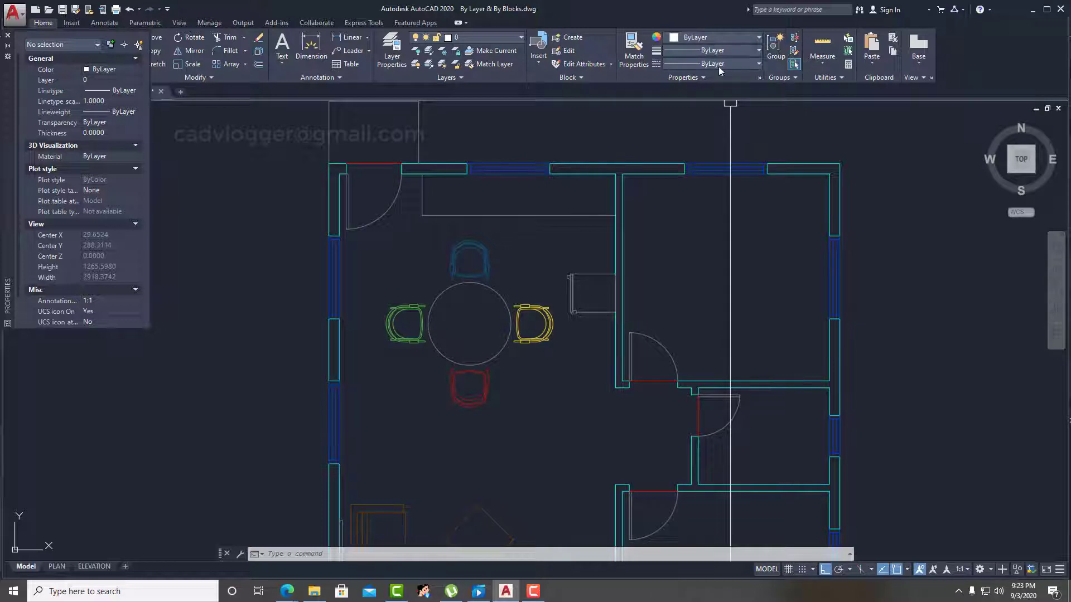
pyautogui.click(469, 39)
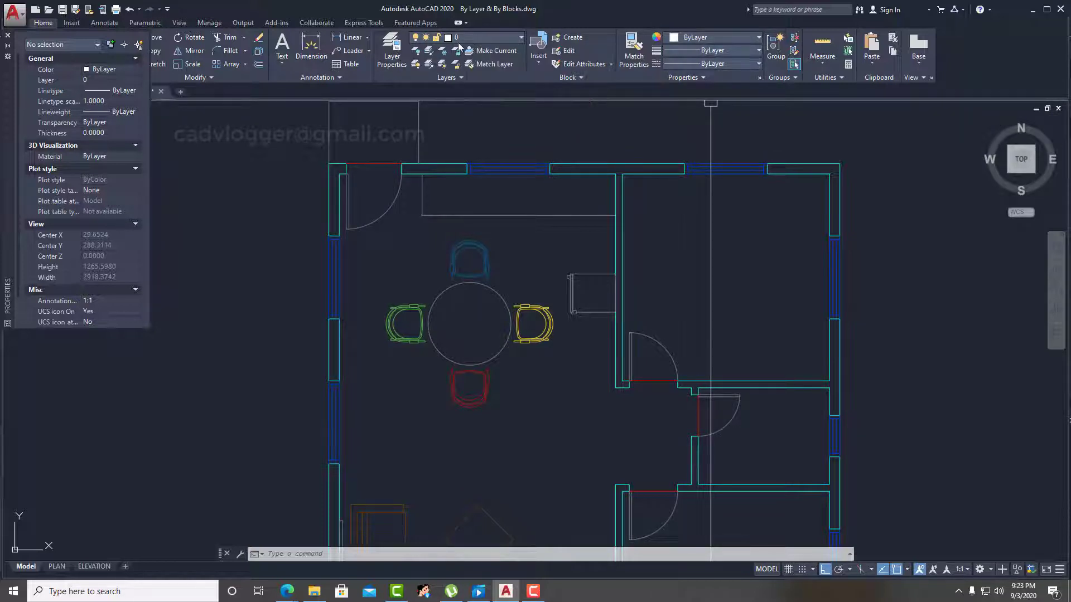
pyautogui.click(463, 59)
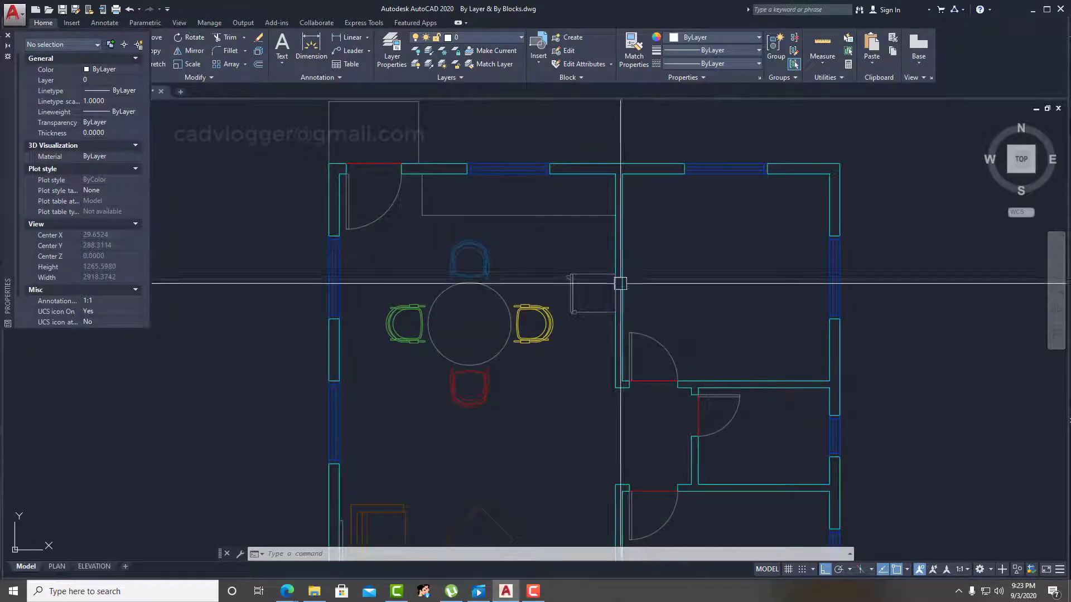
pyautogui.click(487, 388)
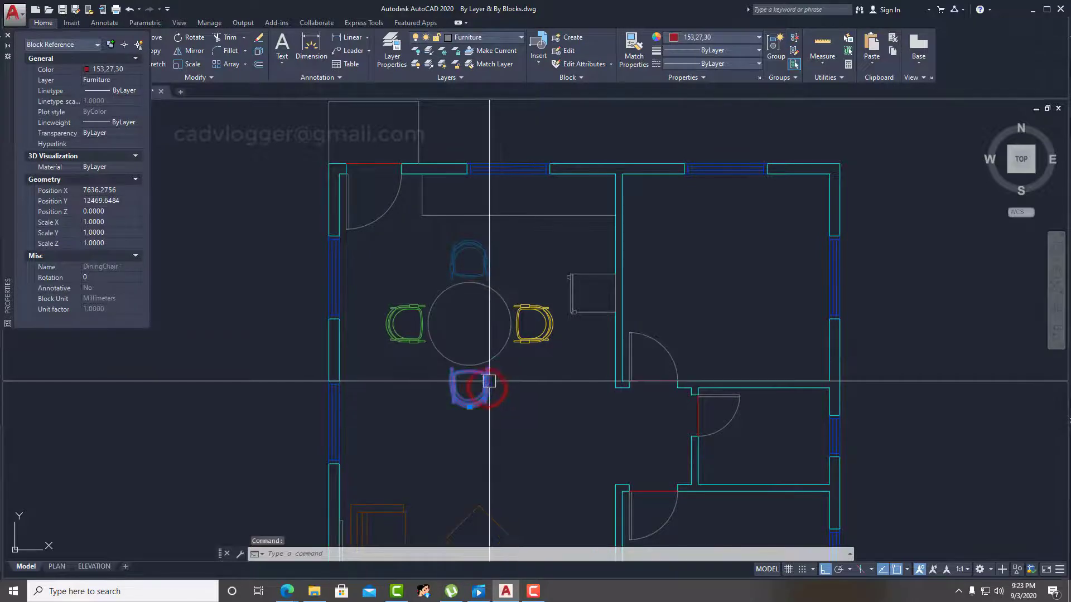
# Step: Reopen the DiningChair block from the red chair and select all its geometry
pyautogui.rightClick(490, 374)
pyautogui.click(564, 134)
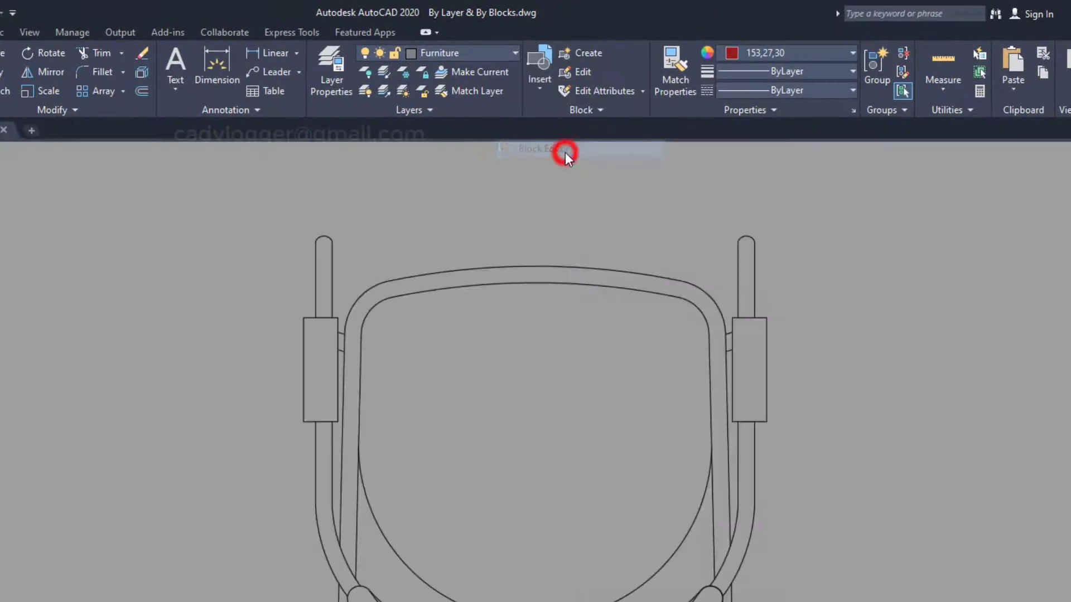
pyautogui.click(823, 127)
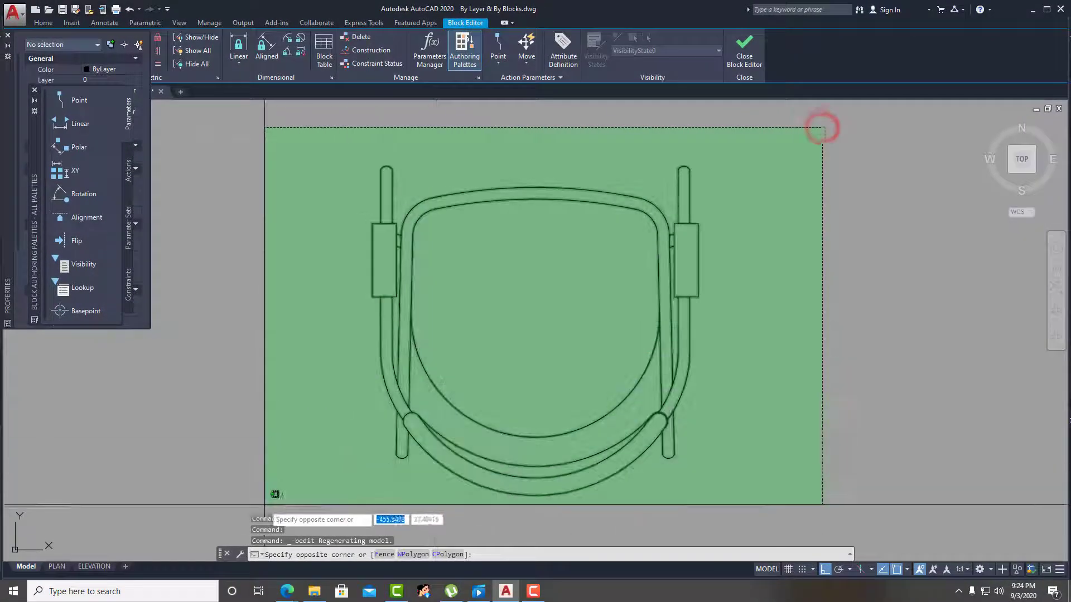
pyautogui.click(282, 502)
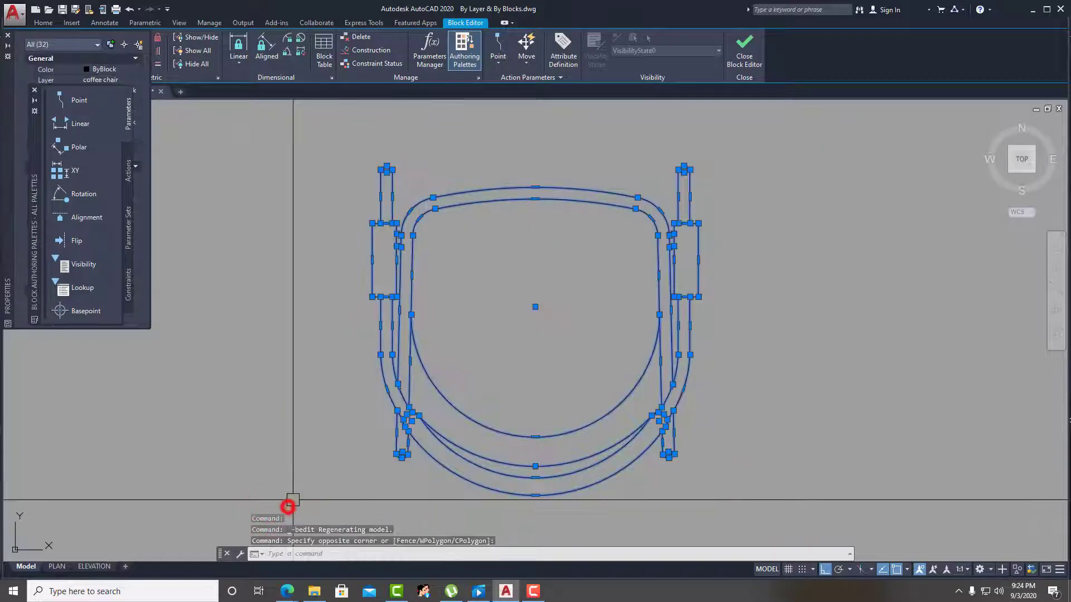
pyautogui.click(44, 24)
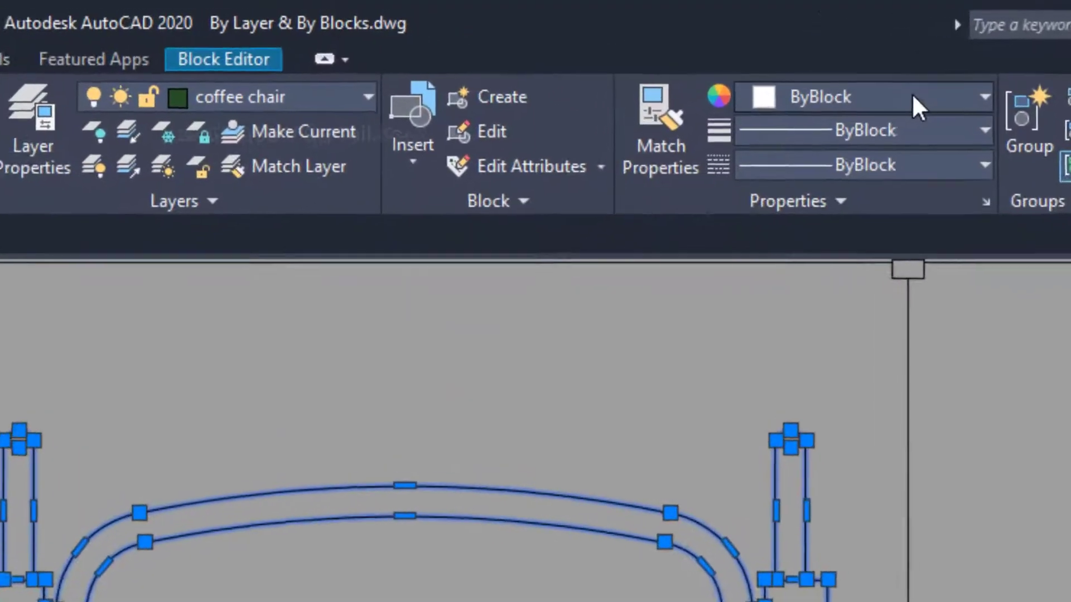
# Step: Set the chair geometry's colour, lineweight and linetype to ByLayer
pyautogui.click(731, 38)
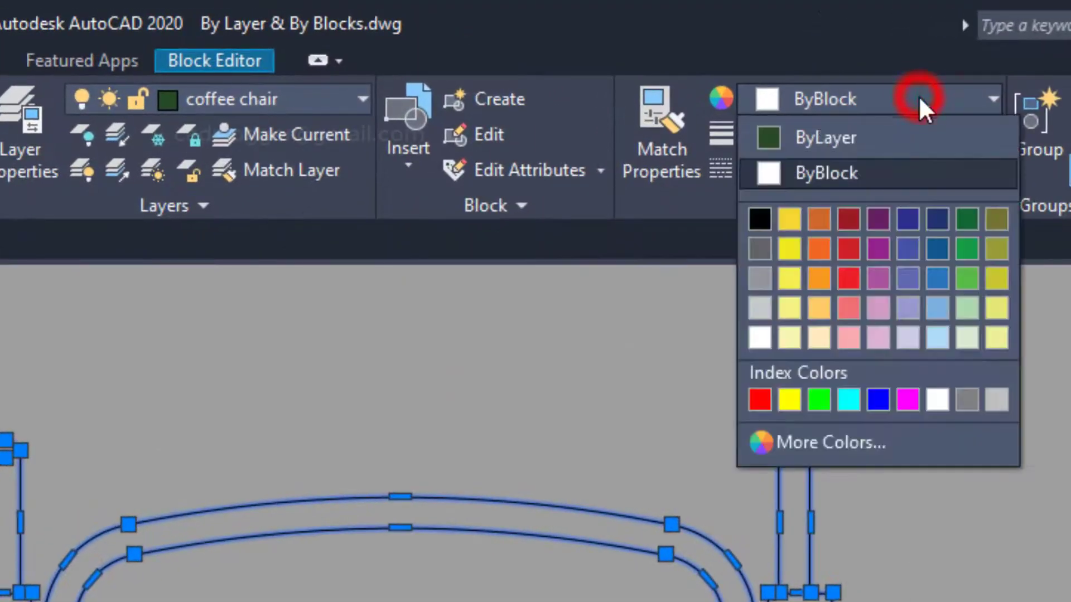
pyautogui.click(880, 137)
pyautogui.click(892, 137)
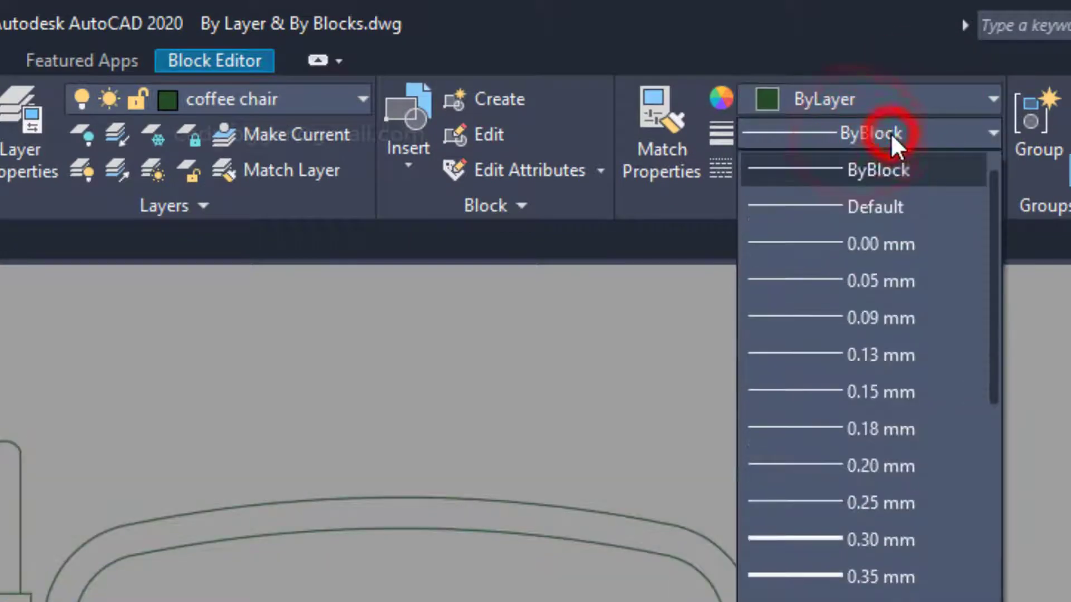
pyautogui.scroll(1, 878, 220)
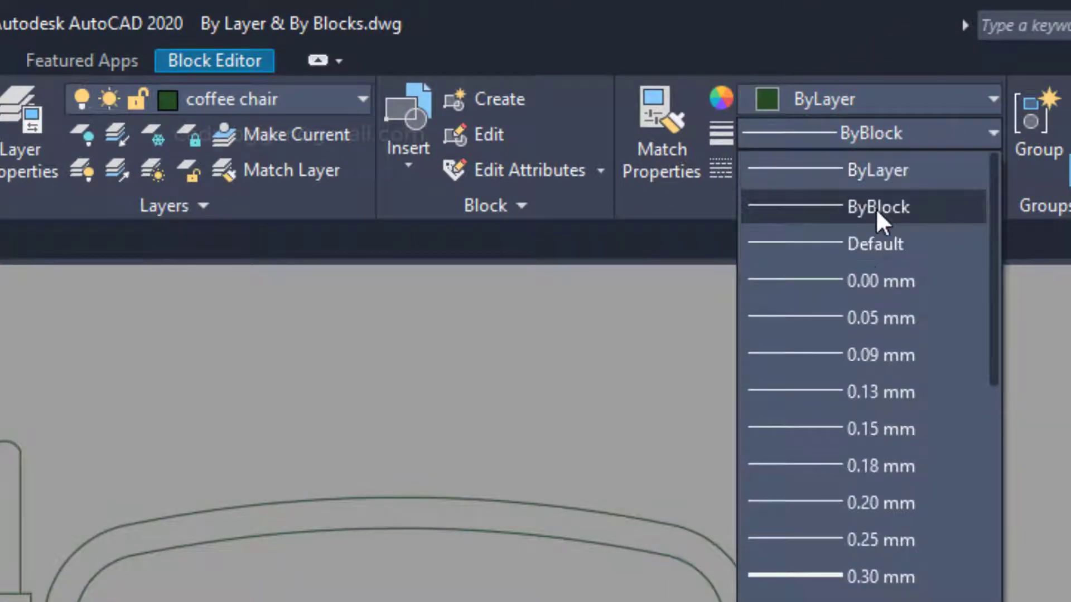
pyautogui.click(883, 174)
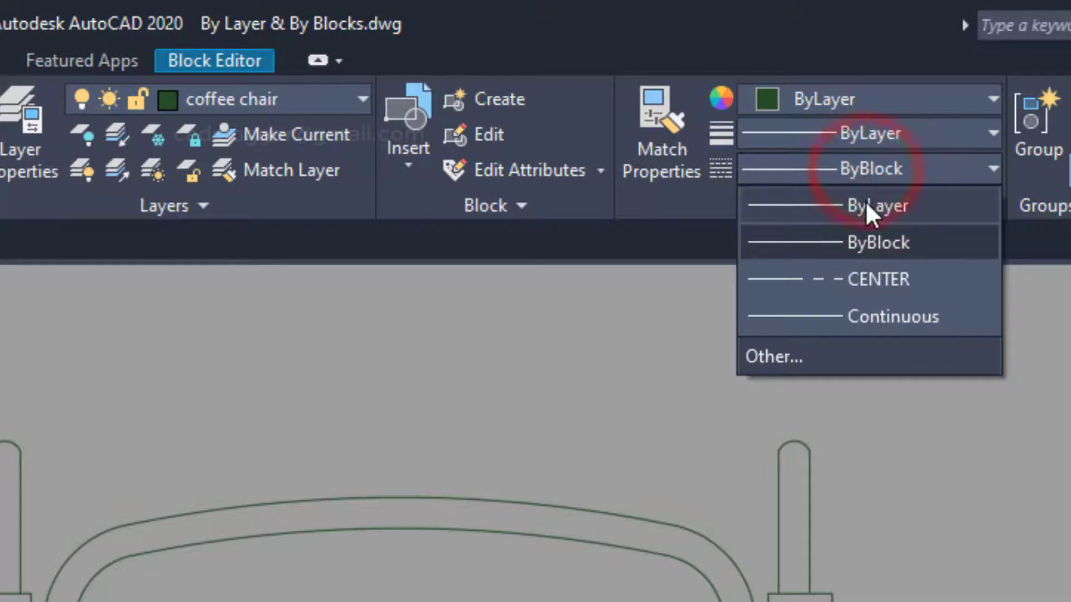
pyautogui.click(868, 208)
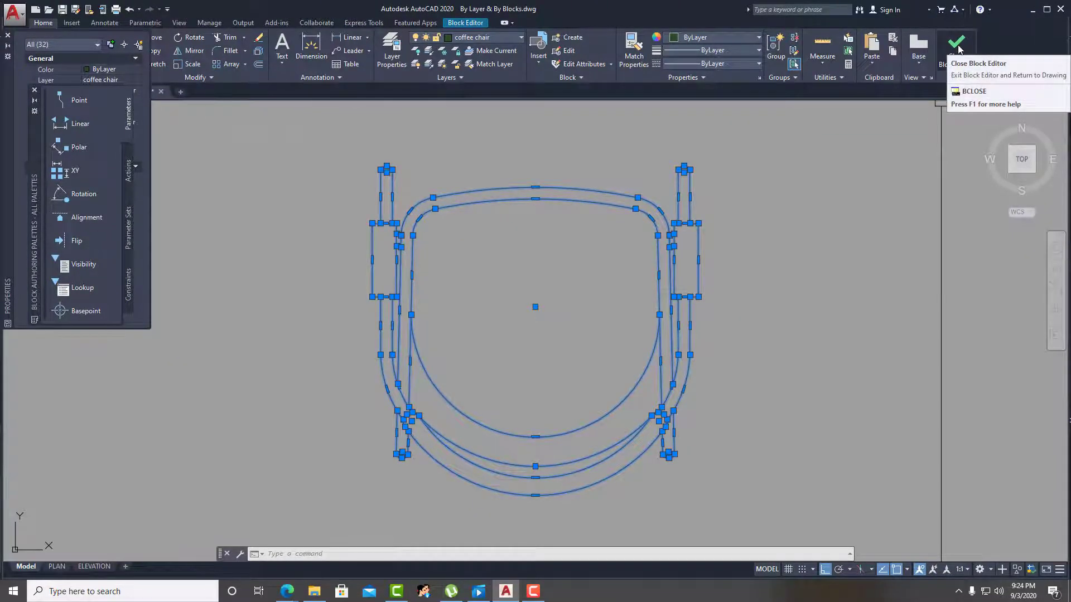
# Step: Save the DiningChair block changes and inspect the chair above the table
pyautogui.click(957, 49)
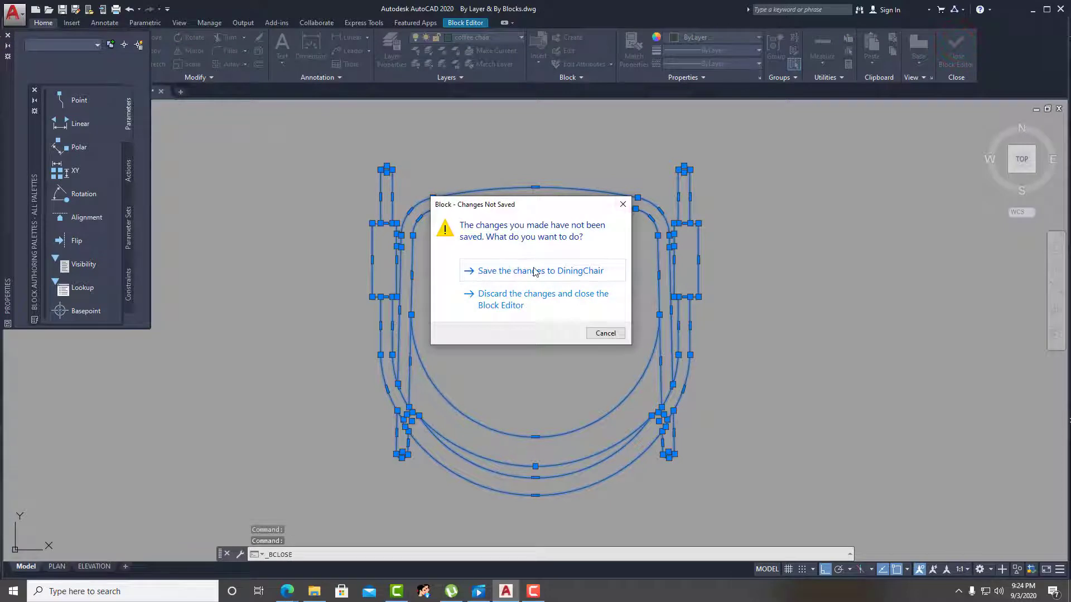
pyautogui.click(534, 272)
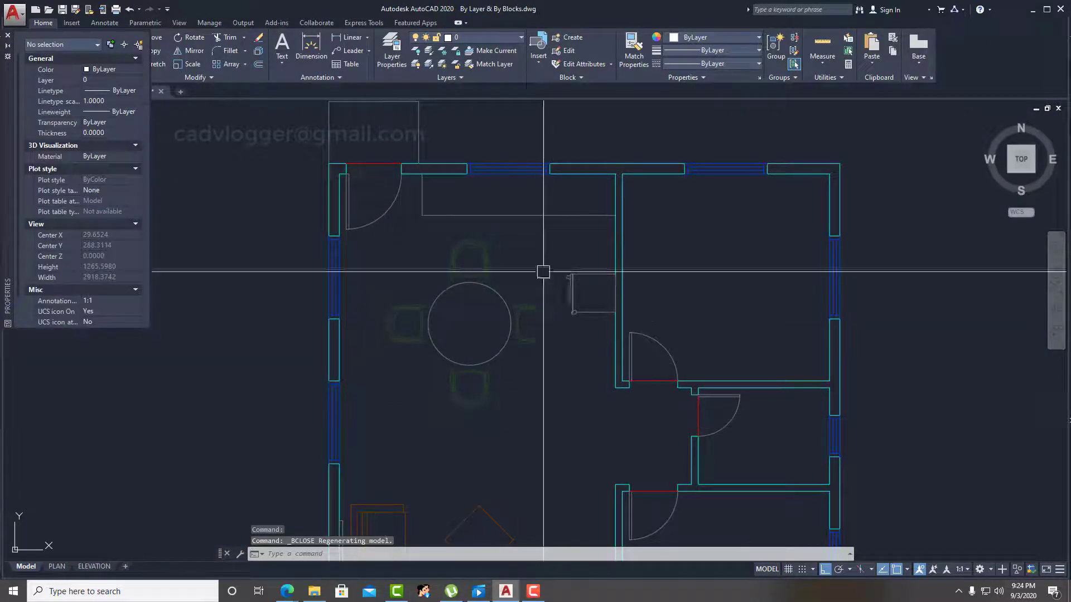
pyautogui.click(482, 248)
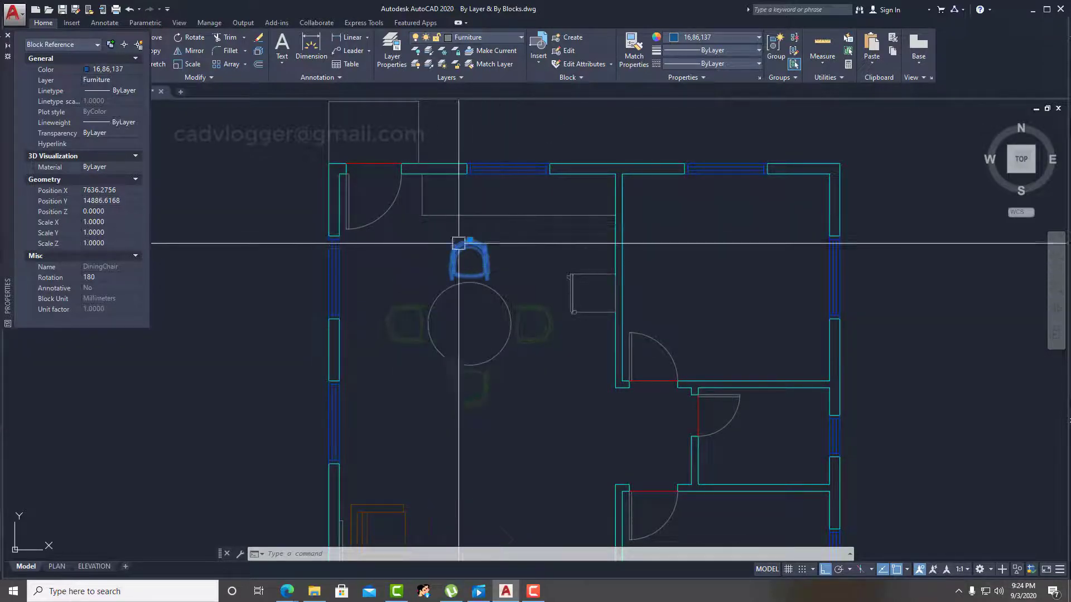
pyautogui.press('Escape')
pyautogui.press('Escape')
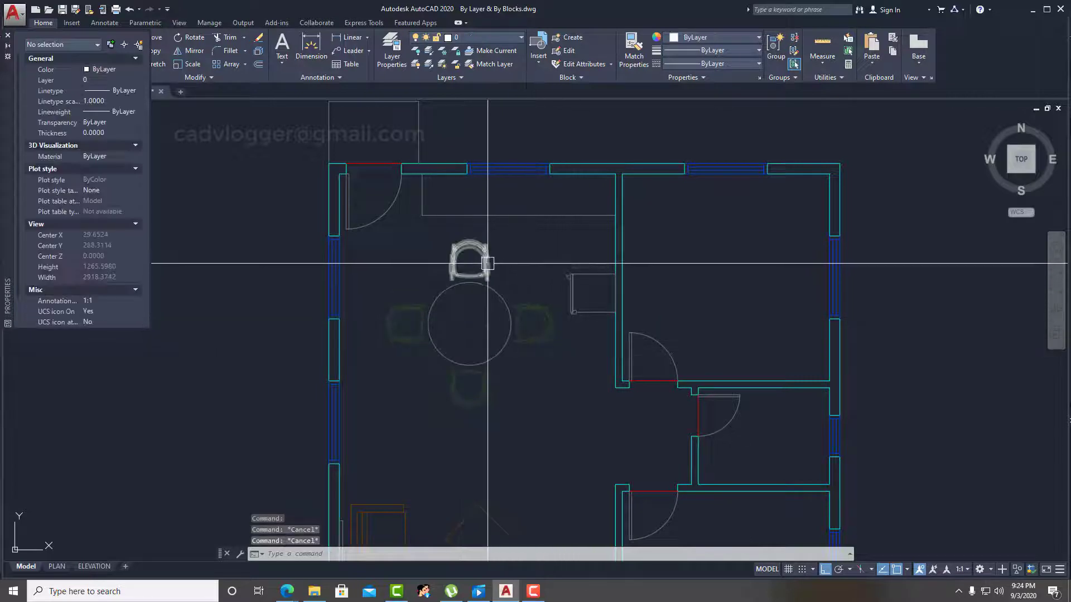
# Step: Reselect the top chair a few times to confirm it shows the coffee chair green
pyautogui.click(487, 264)
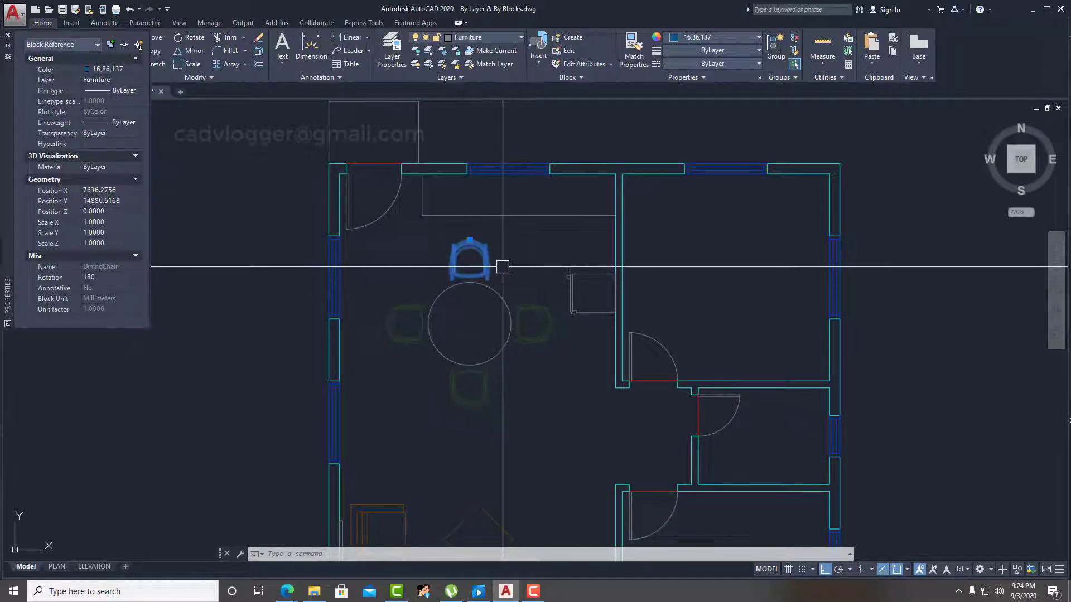
pyautogui.press('Escape')
pyautogui.press('Escape')
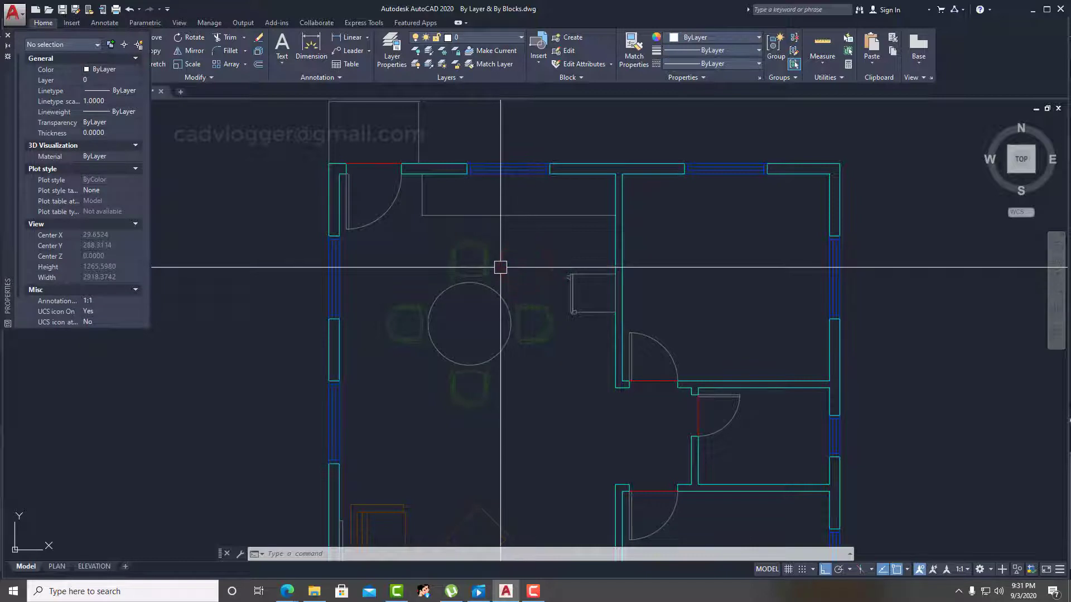
pyautogui.click(489, 250)
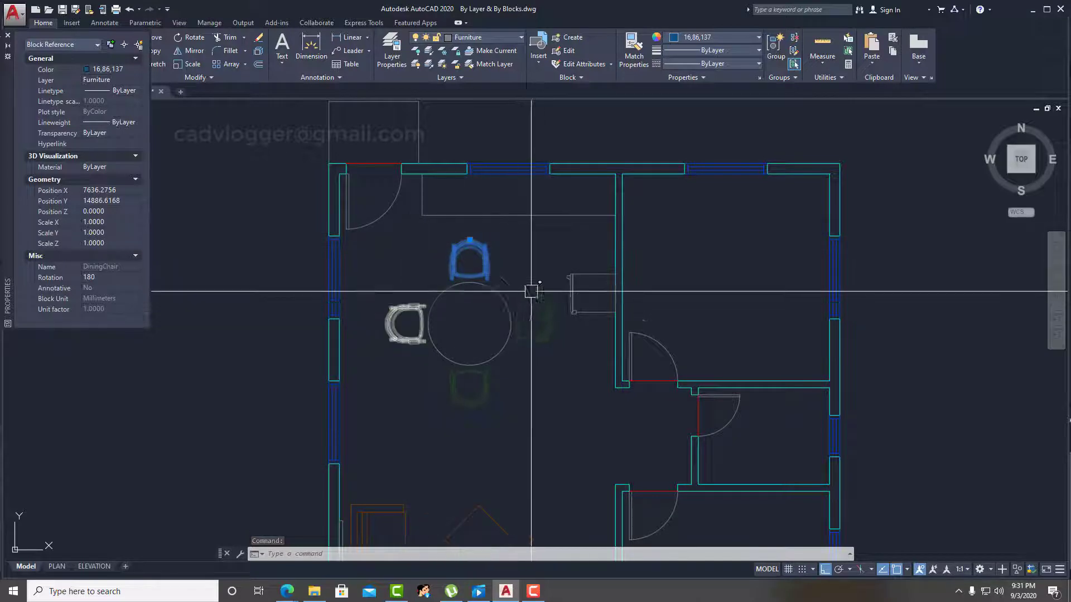
pyautogui.moveTo(511, 244); pyautogui.dragTo(495, 290, button='middle')
pyautogui.press('Escape')
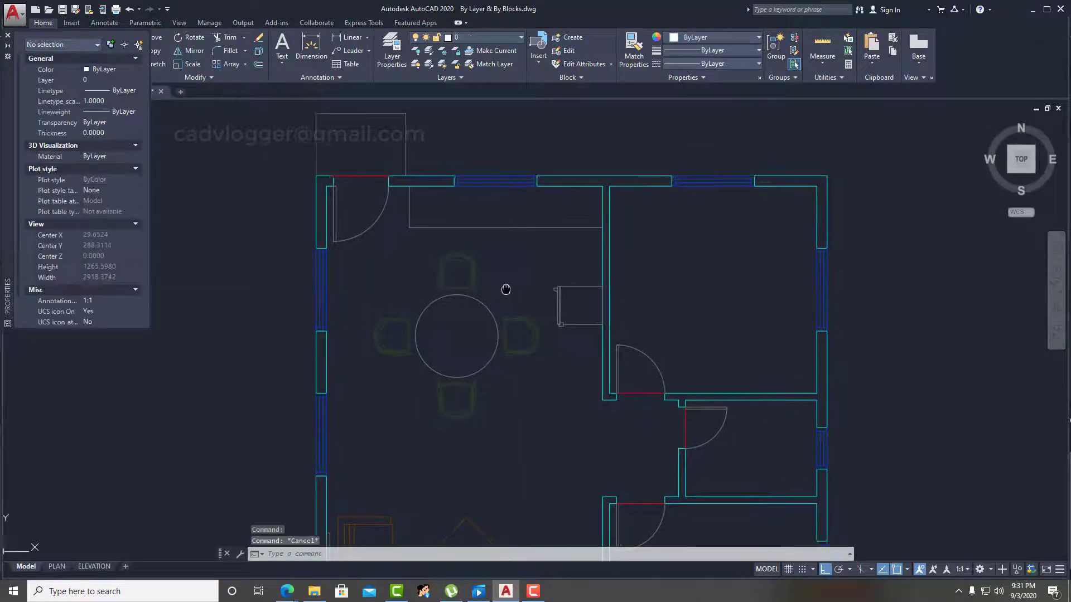
pyautogui.click(463, 273)
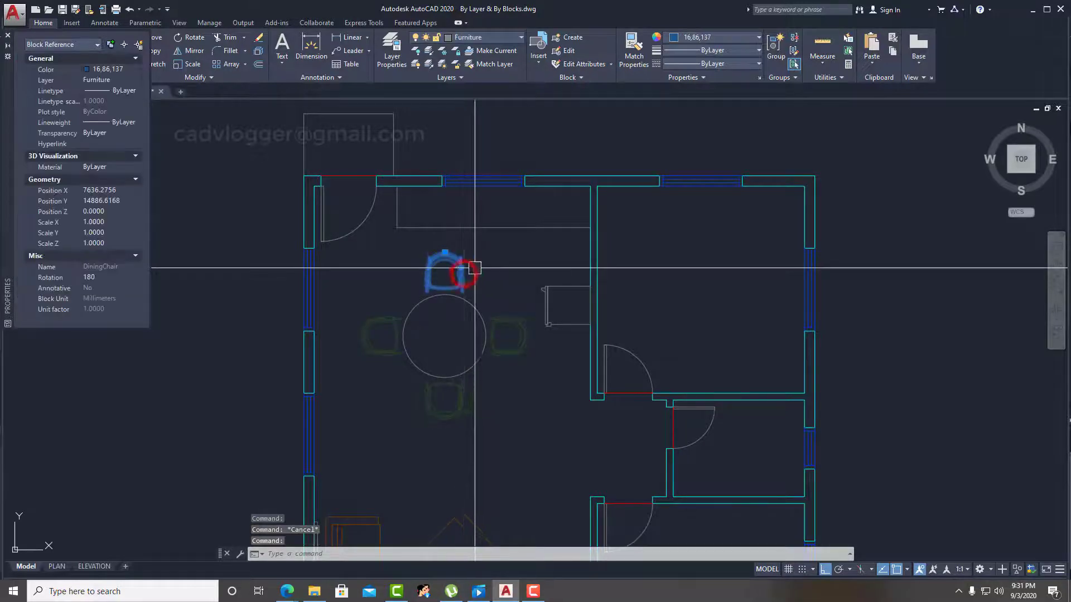
# Step: In the Block Editor, move all DiningChair geometry to layer 0 and save the block
pyautogui.rightClick(511, 259)
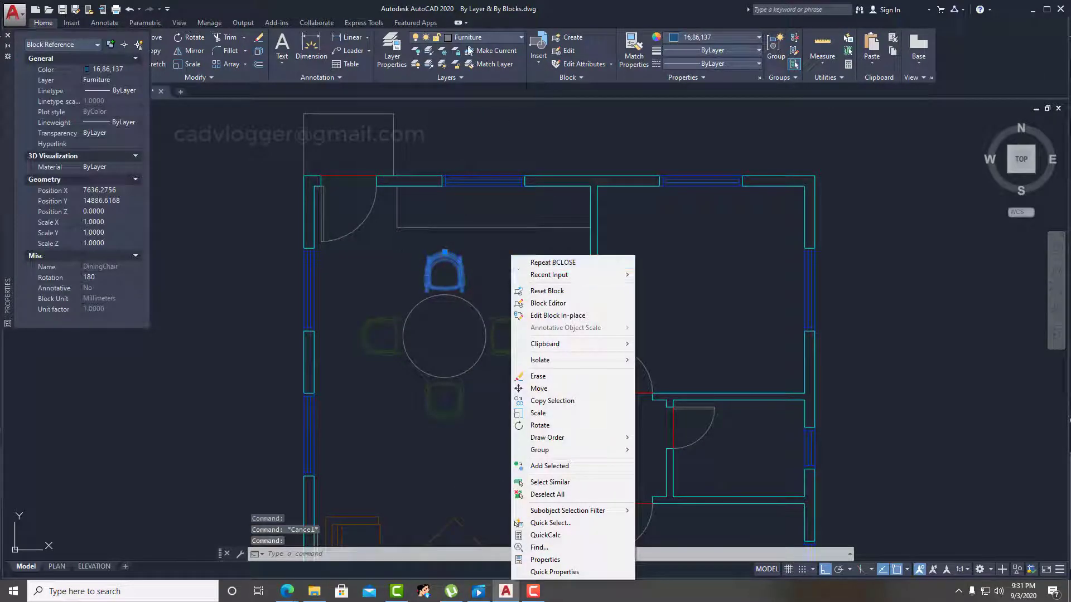
pyautogui.click(552, 303)
pyautogui.click(767, 162)
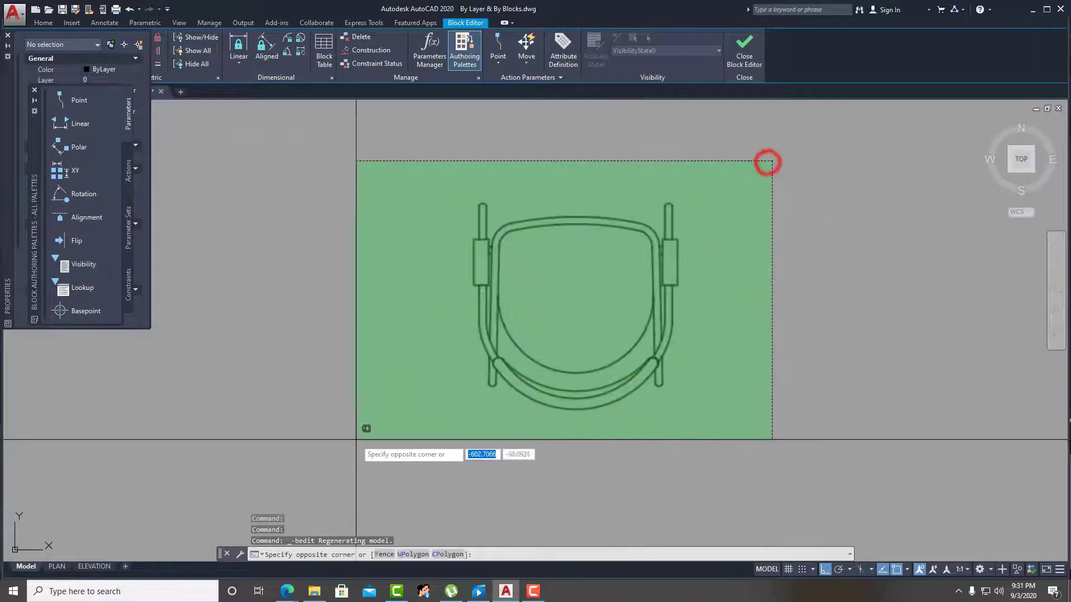
pyautogui.click(355, 443)
pyautogui.click(53, 27)
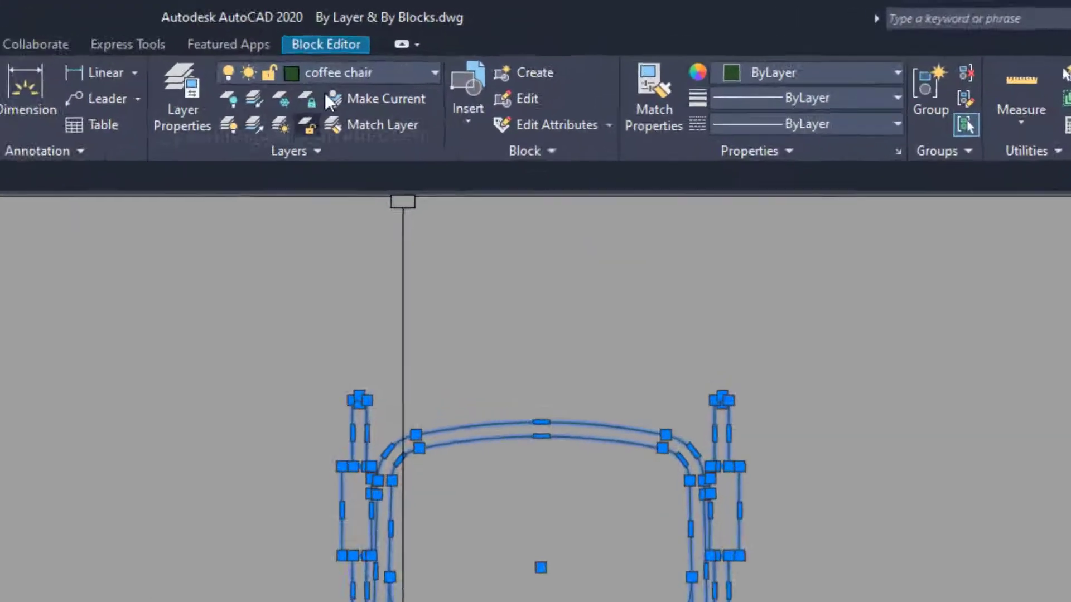
pyautogui.click(484, 39)
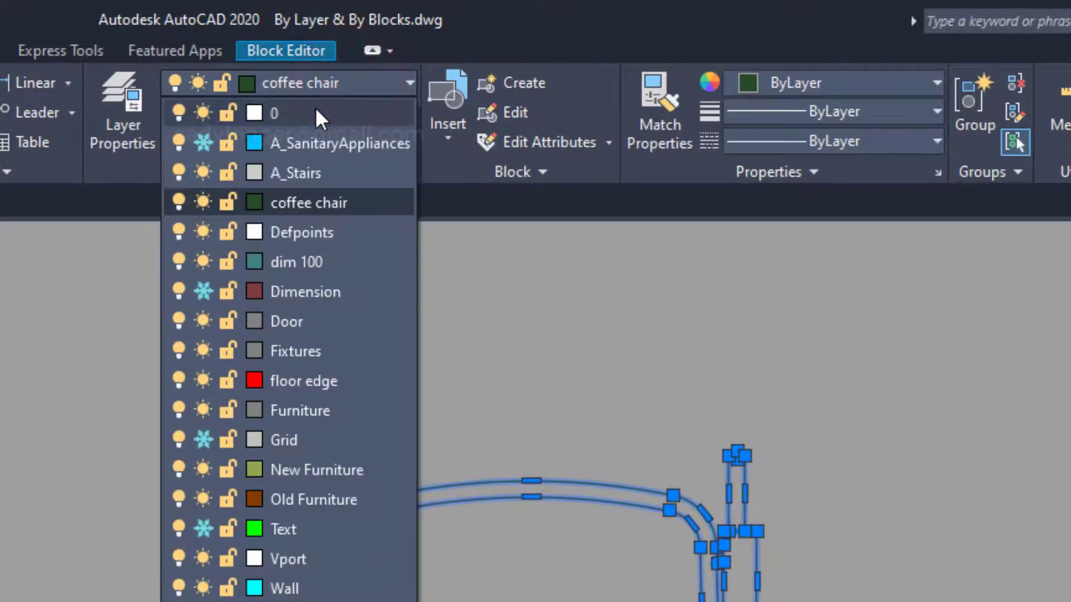
pyautogui.click(316, 112)
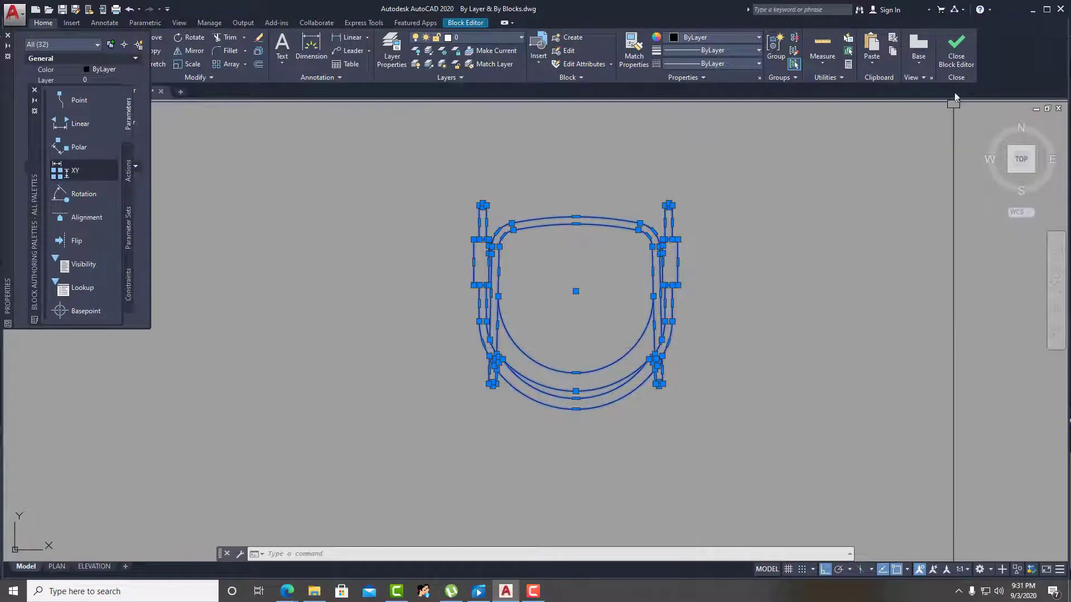
pyautogui.click(956, 50)
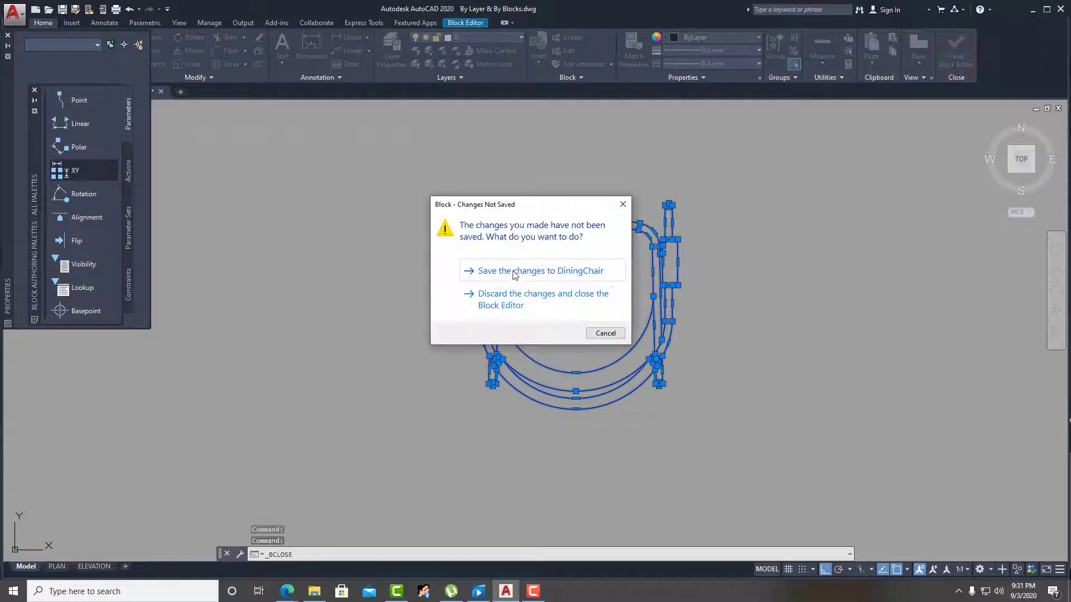
pyautogui.click(512, 271)
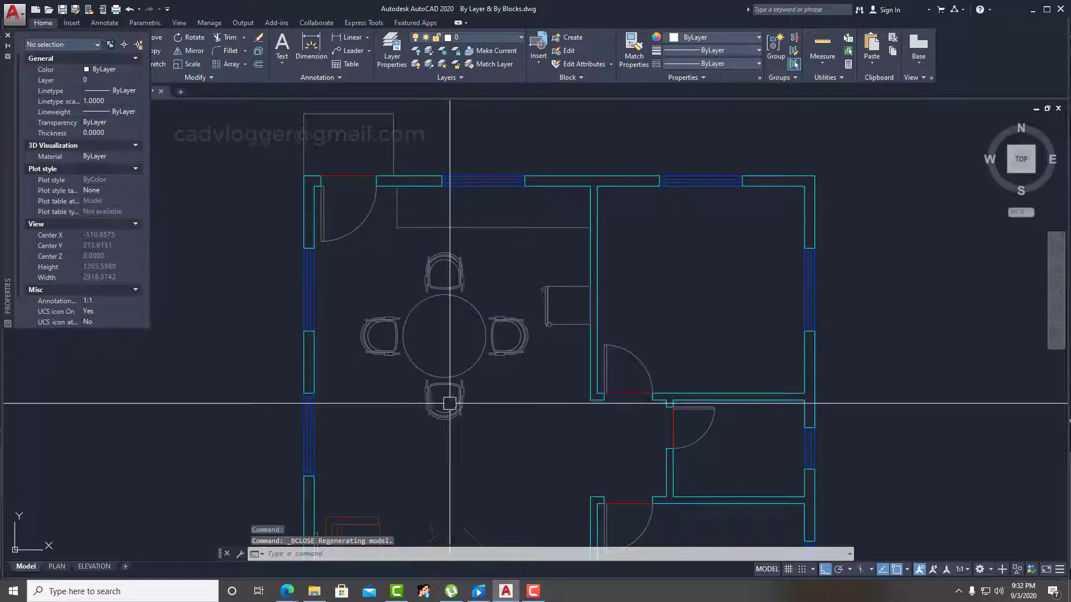
# Step: Put the table and four dining chairs on the coffee chair layer
pyautogui.click(458, 266)
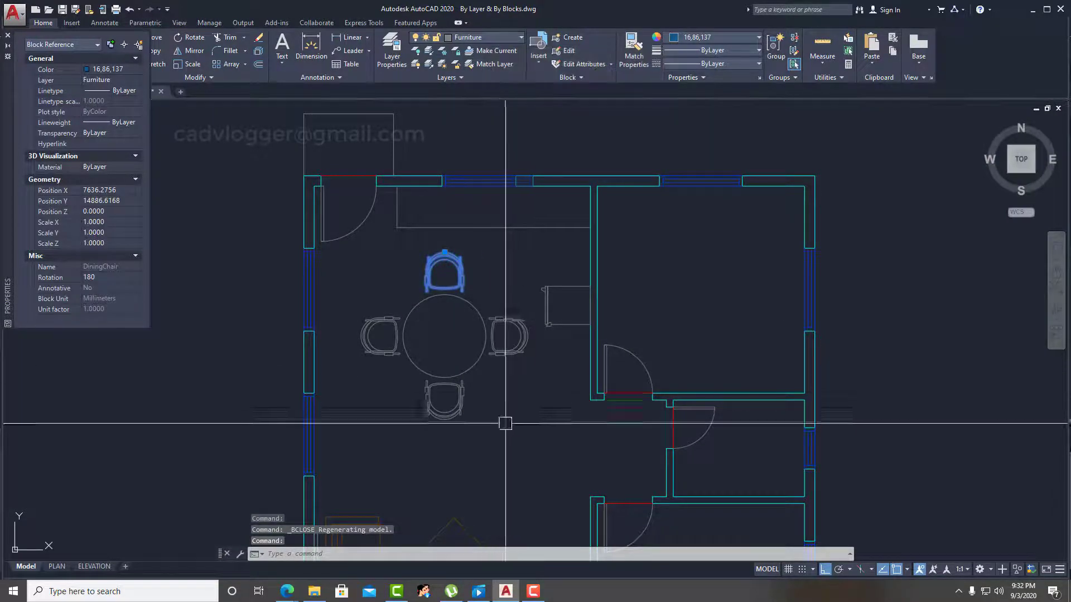
pyautogui.click(514, 445)
pyautogui.click(403, 289)
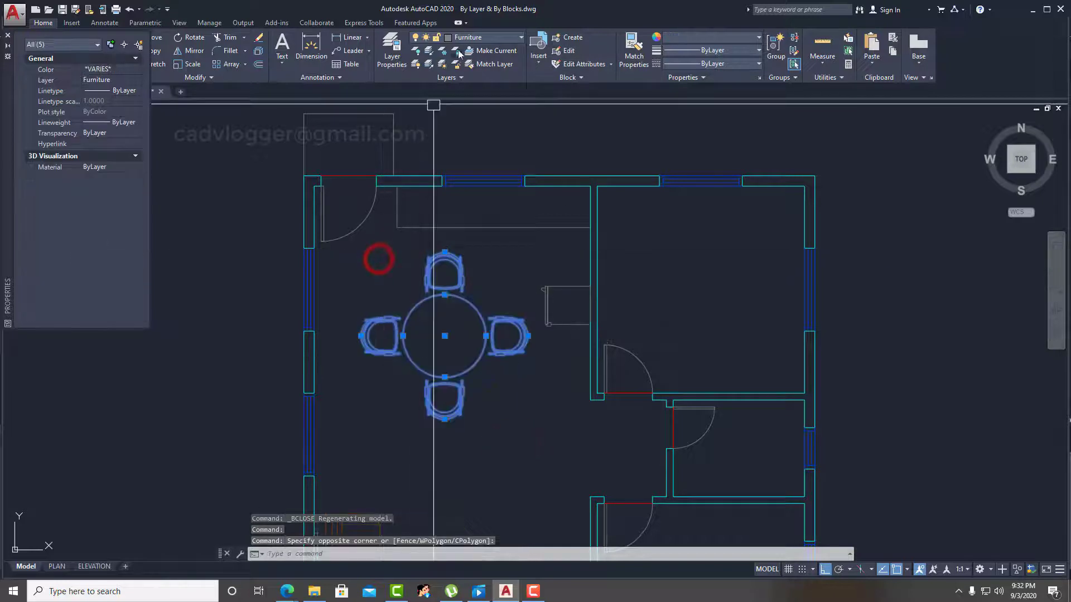
pyautogui.click(484, 37)
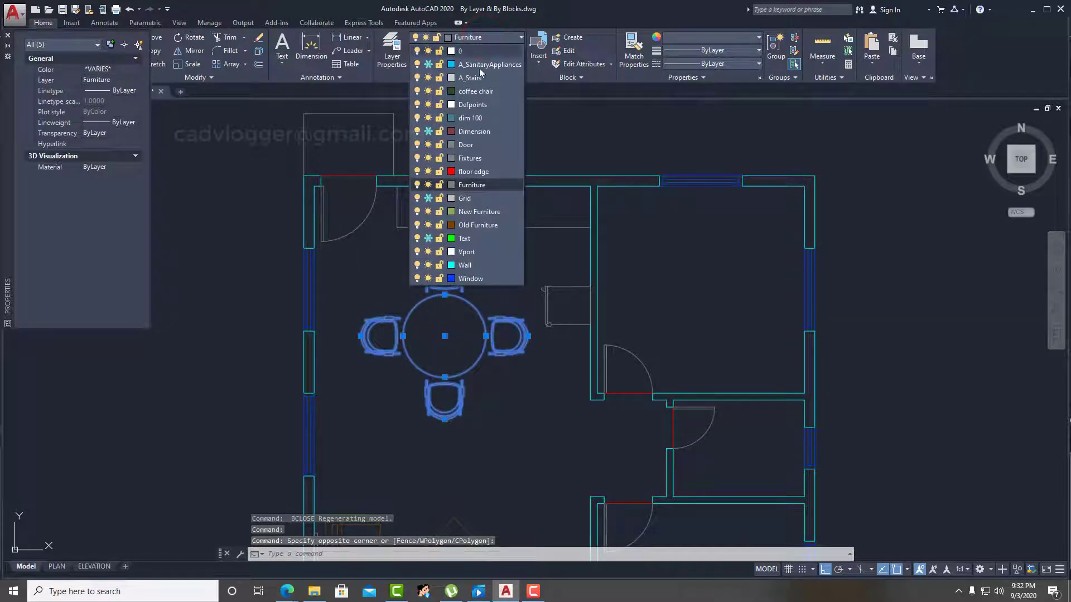
pyautogui.click(476, 90)
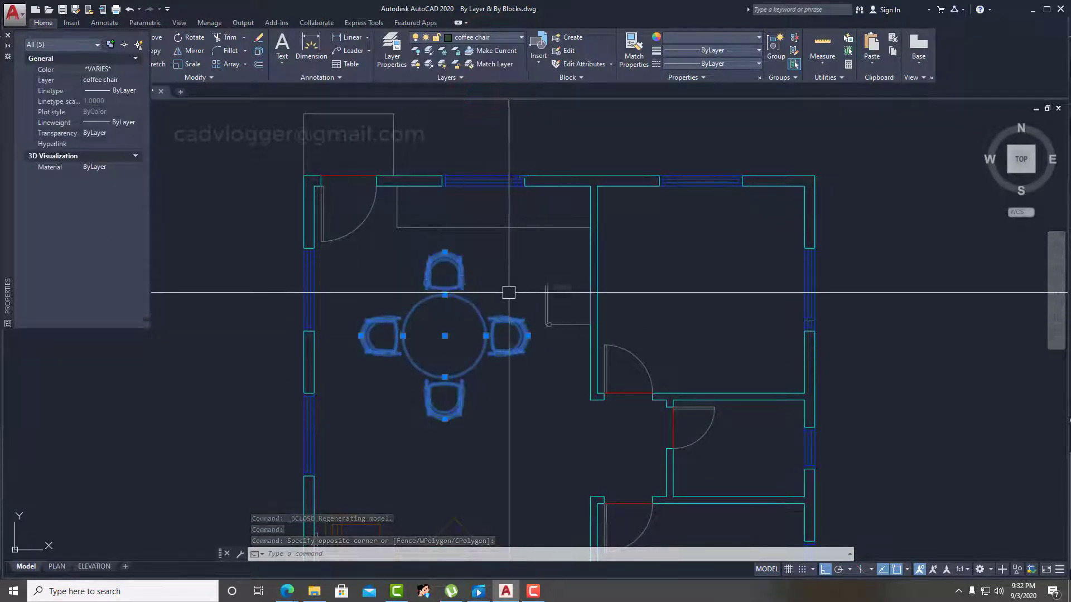
pyautogui.press('Escape')
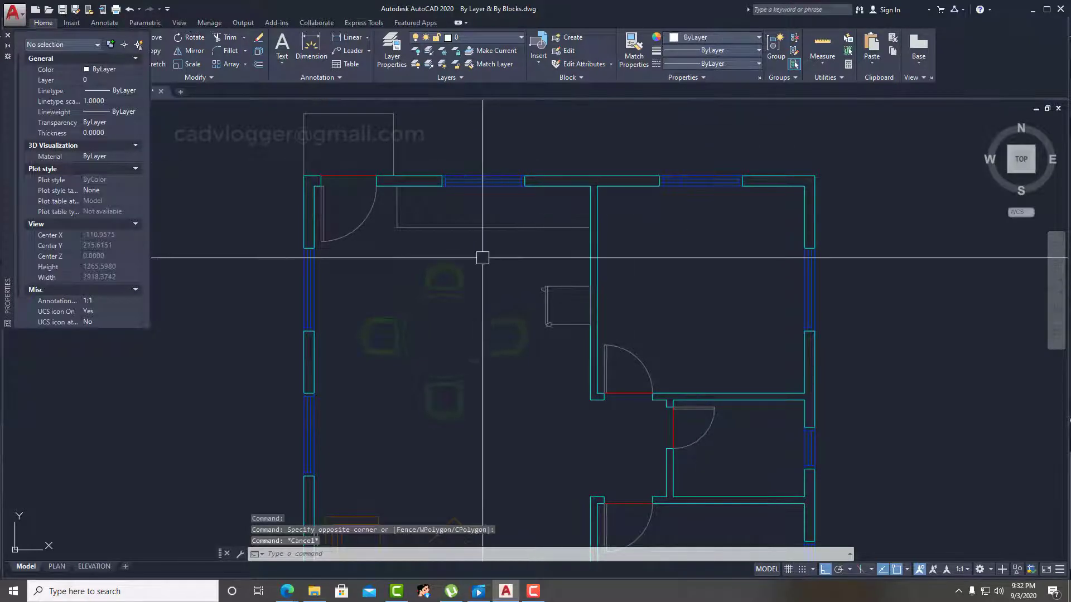
# Step: Inspect the top, right and bottom dining chairs' colour settings
pyautogui.click(462, 270)
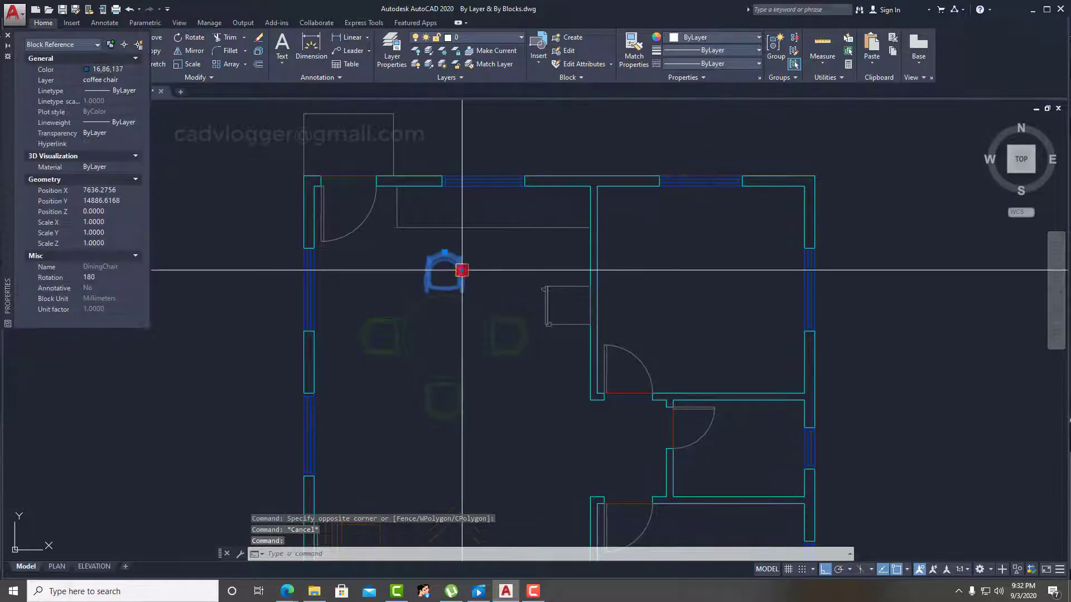
pyautogui.click(719, 38)
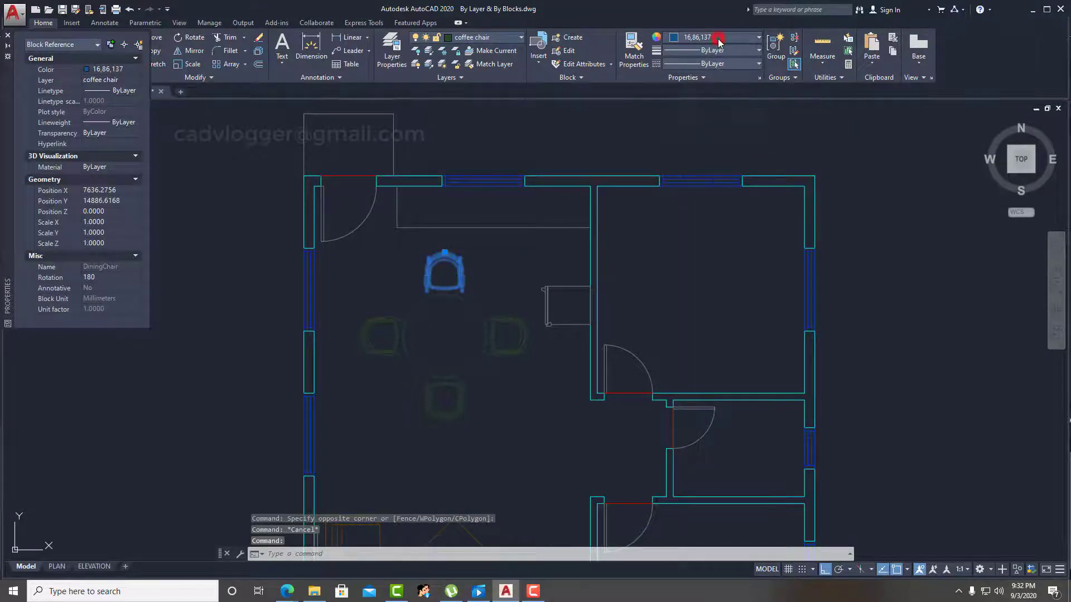
pyautogui.press('Escape')
pyautogui.click(508, 329)
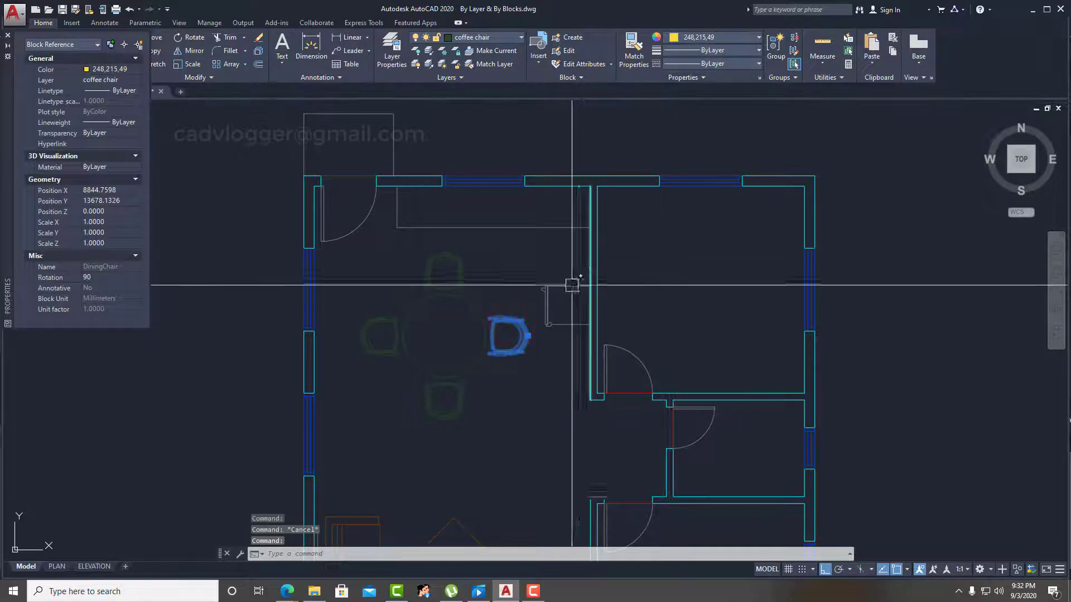
pyautogui.click(445, 401)
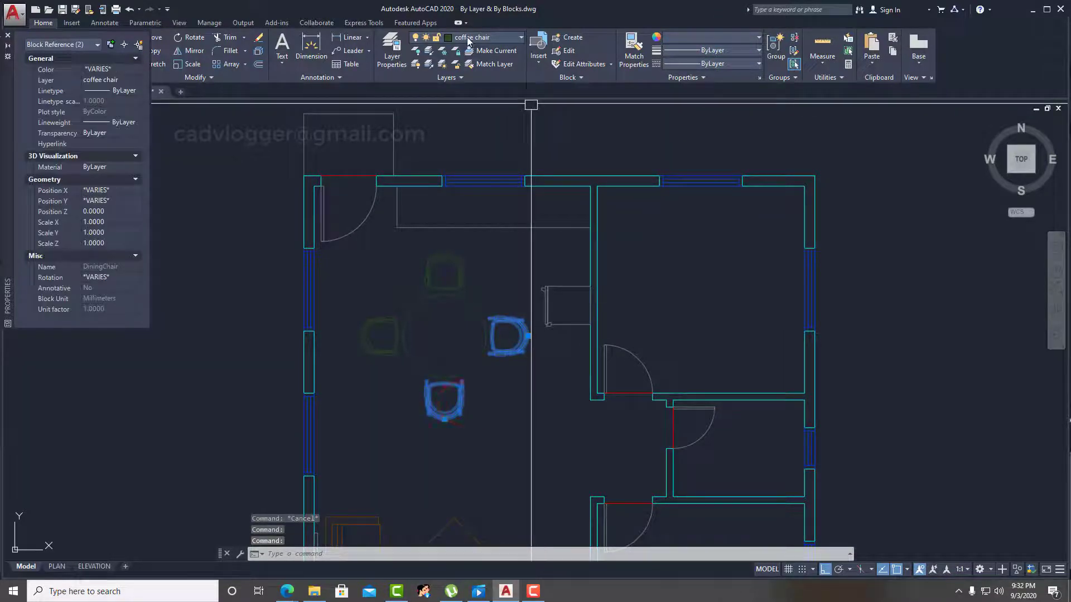
pyautogui.press('Escape')
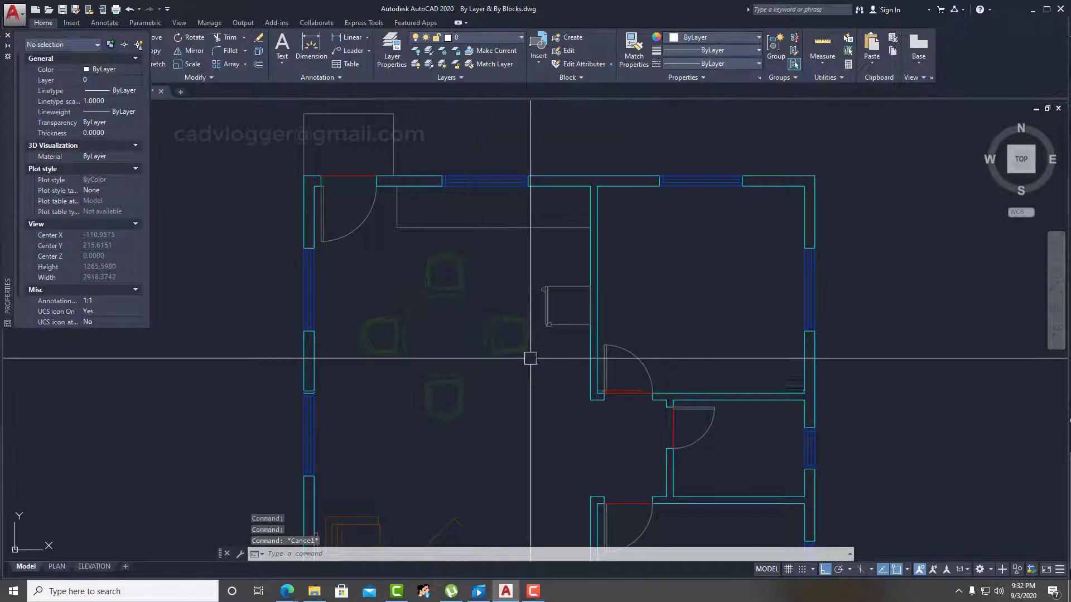
pyautogui.press('Escape')
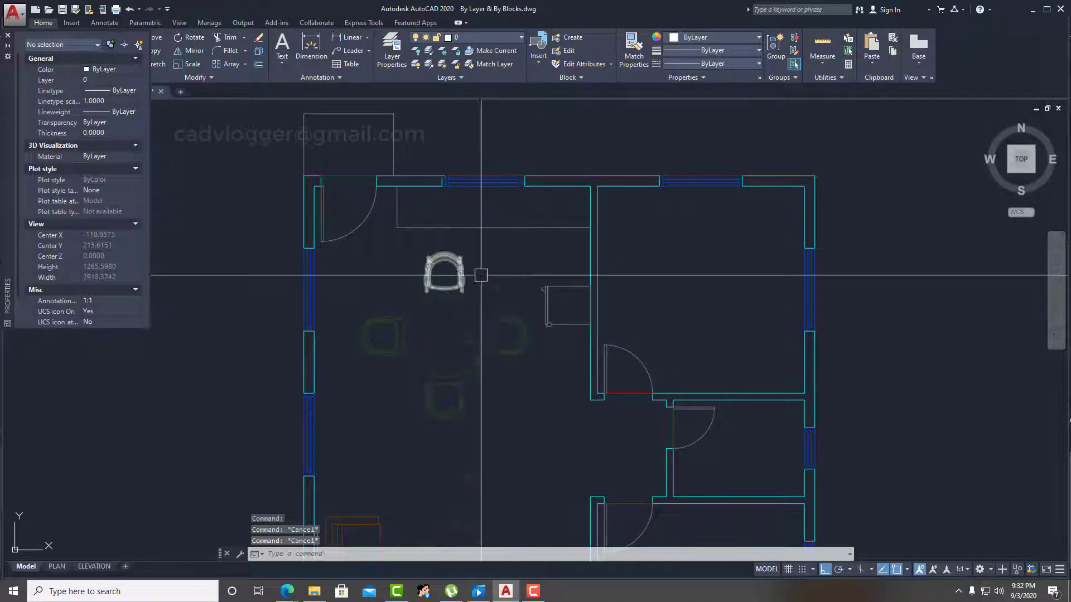
pyautogui.click(517, 316)
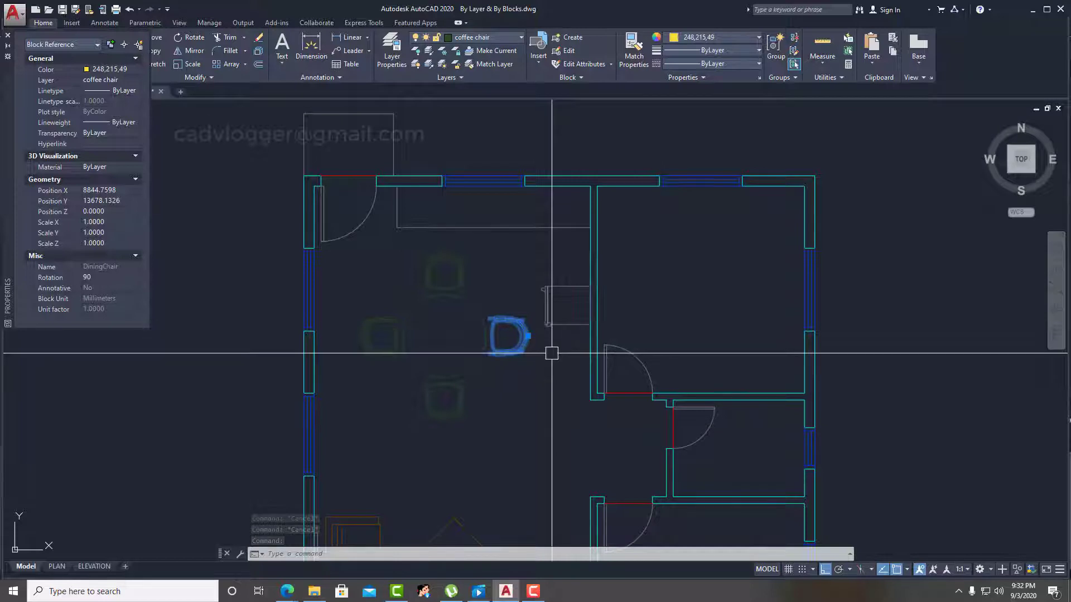
# Step: Set the dining set's colour to ByLayer
pyautogui.click(508, 441)
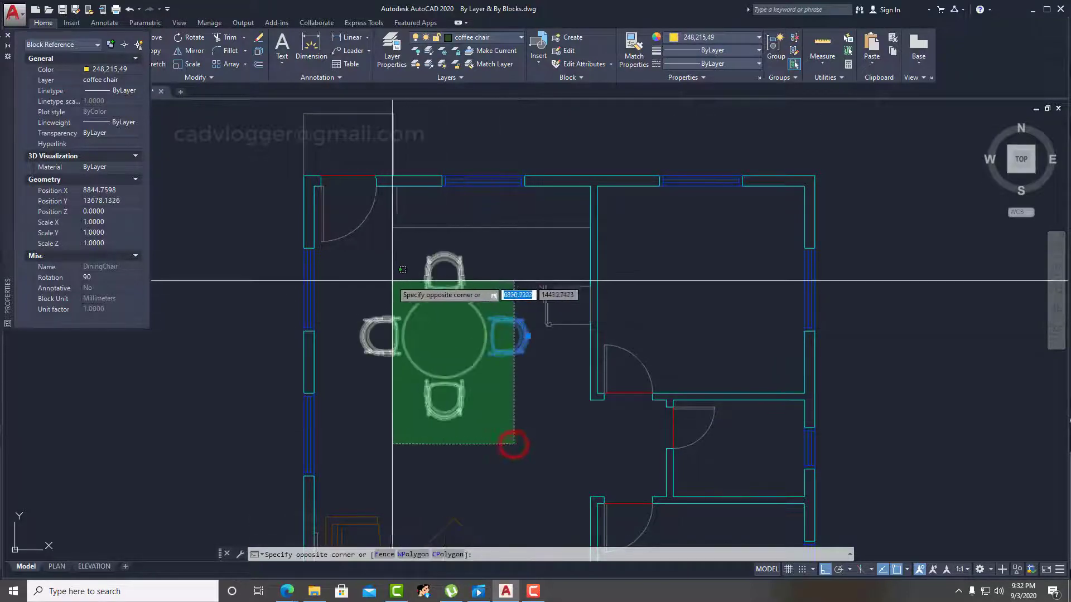
pyautogui.click(388, 269)
pyautogui.click(705, 38)
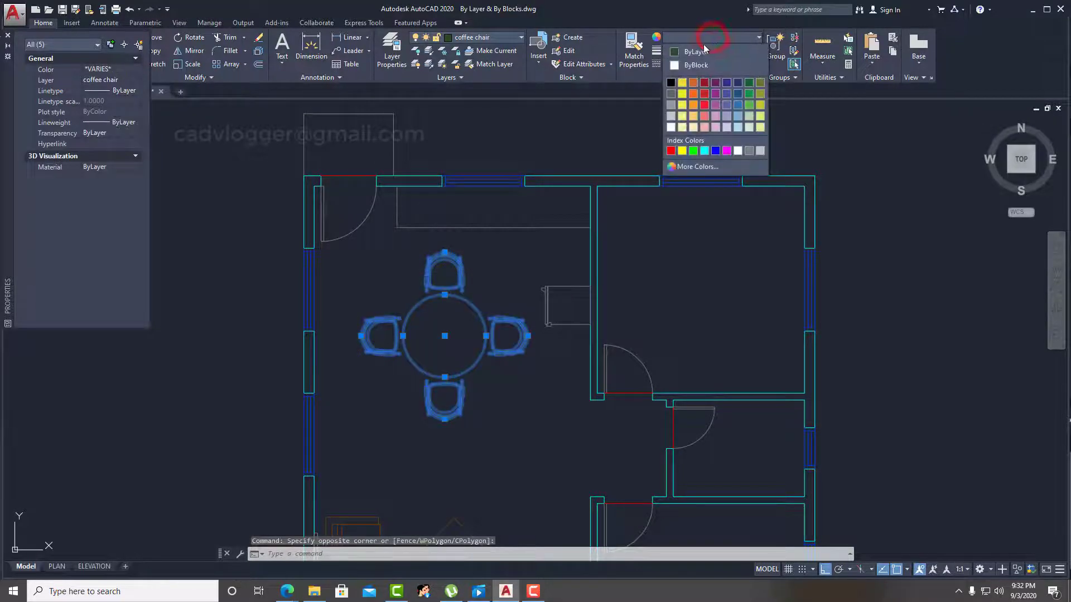
pyautogui.click(700, 51)
pyautogui.press('Escape')
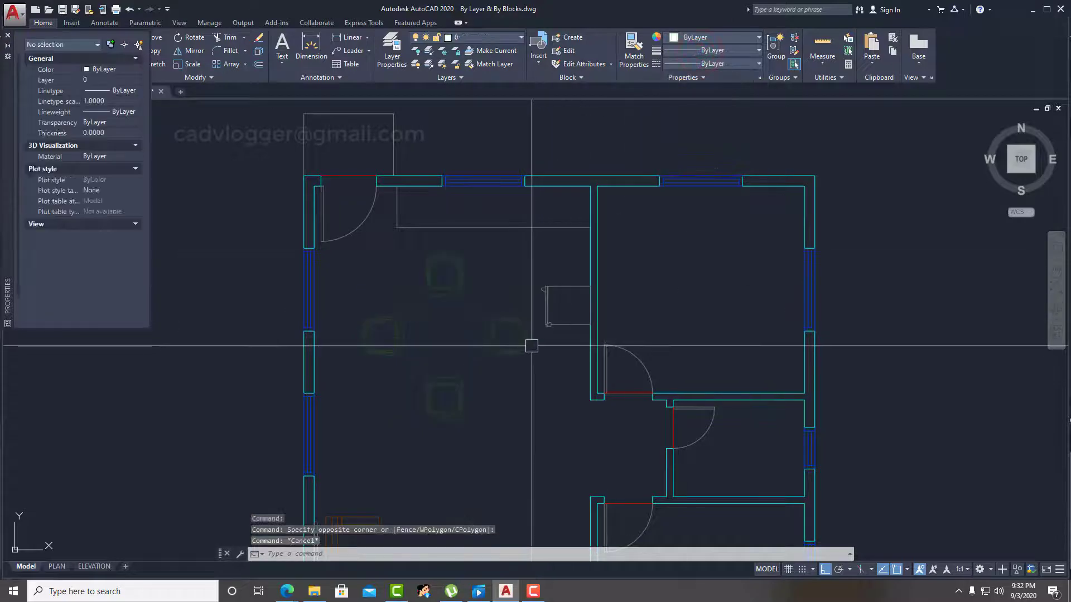
pyautogui.press('Escape')
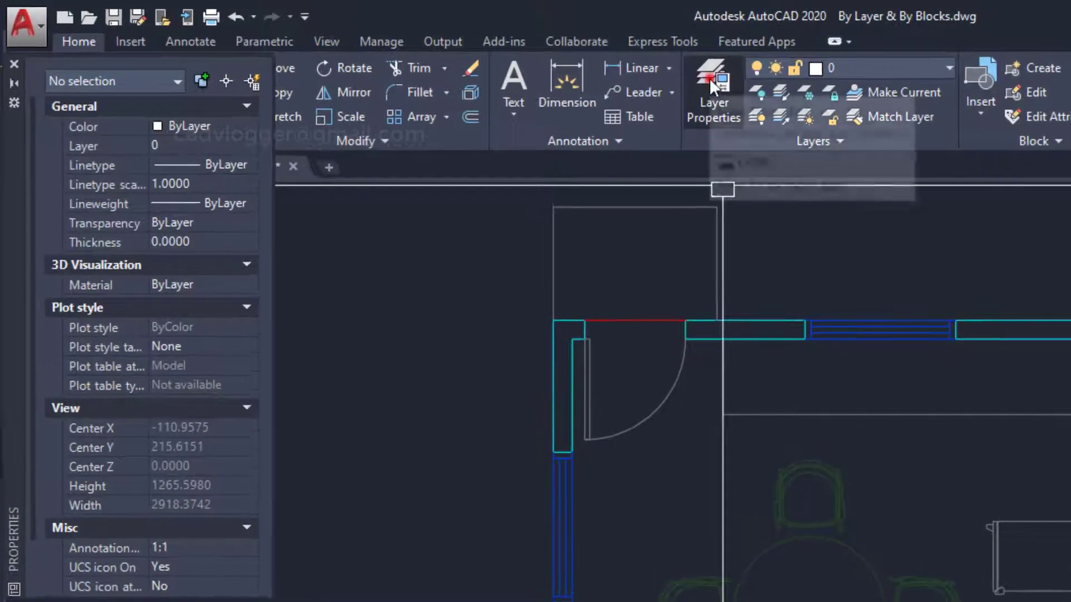
pyautogui.click(709, 78)
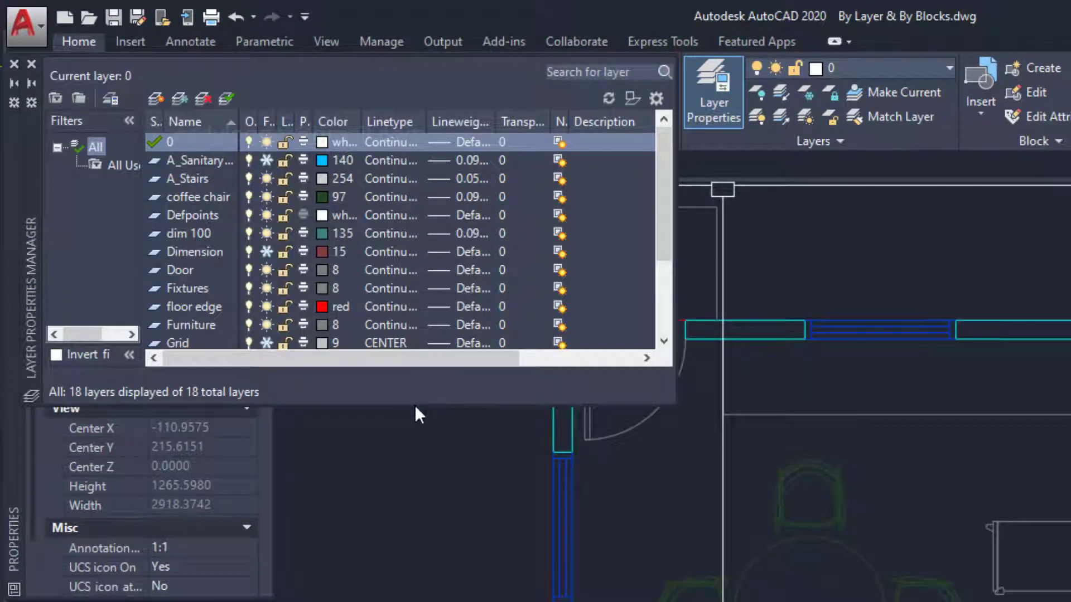
pyautogui.moveTo(421, 405); pyautogui.dragTo(414, 522)
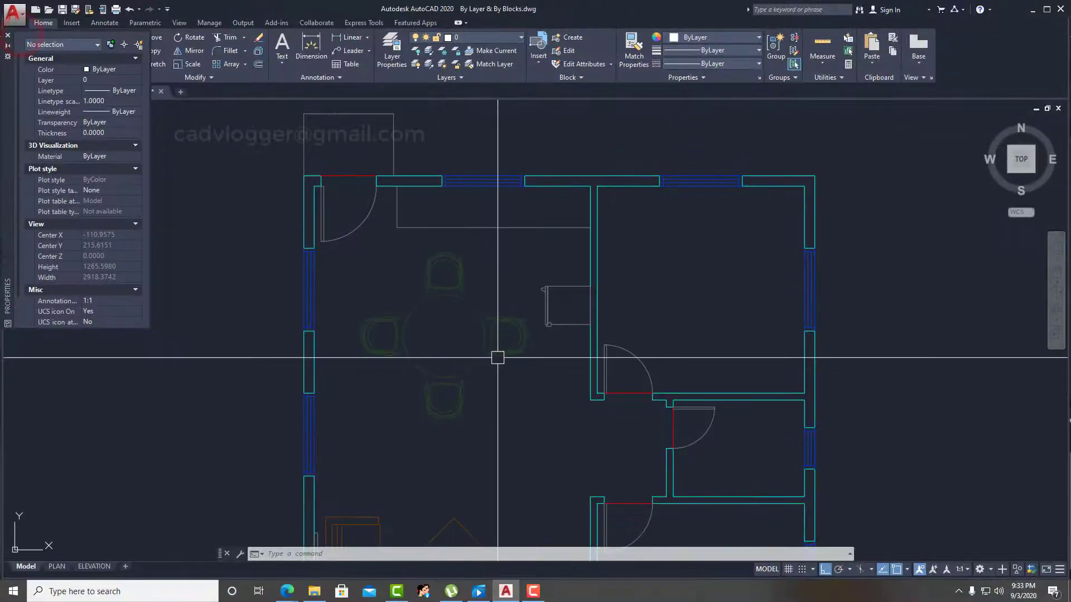
pyautogui.click(507, 355)
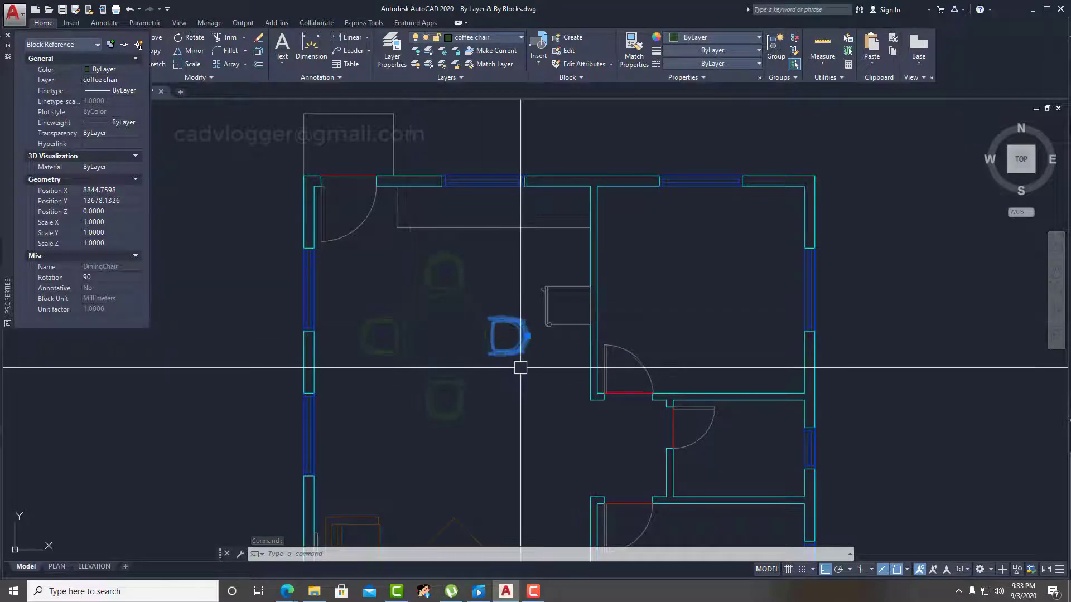
pyautogui.press('Escape')
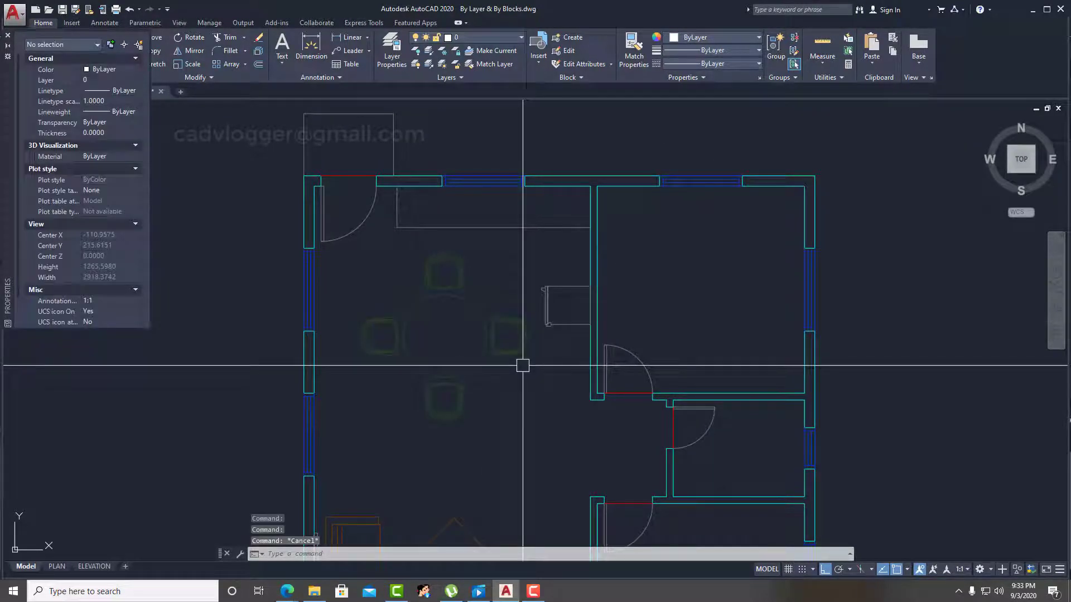